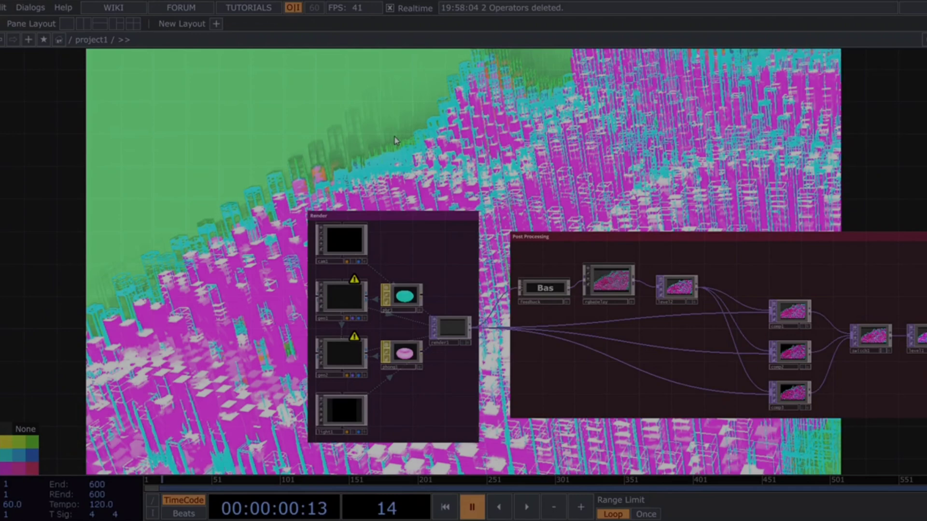
Step: Delete all operators in the Post Processing group along with its annotation box
mouse_move(612, 225)
left_mouse_down()
mouse_move(494, 215)
mouse_move(325, 169)
left_mouse_up()
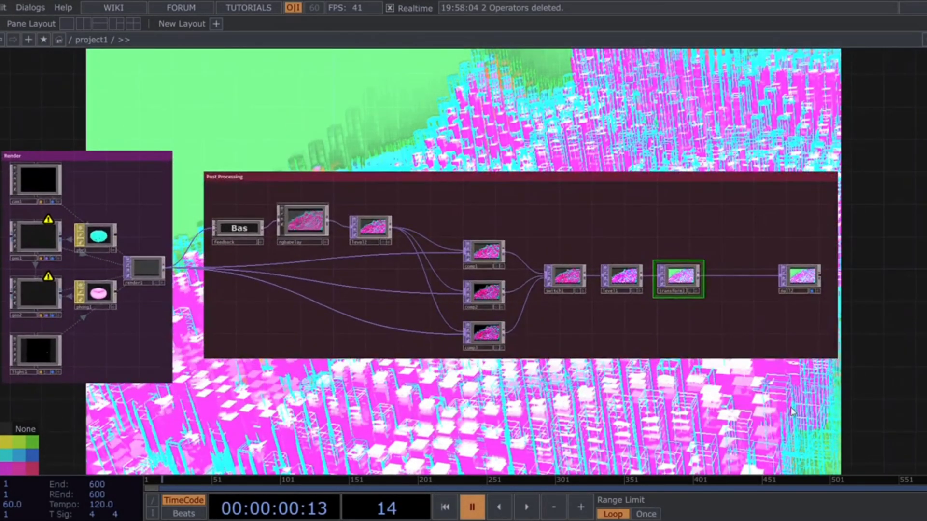
left_click_drag(814, 358, 174, 144)
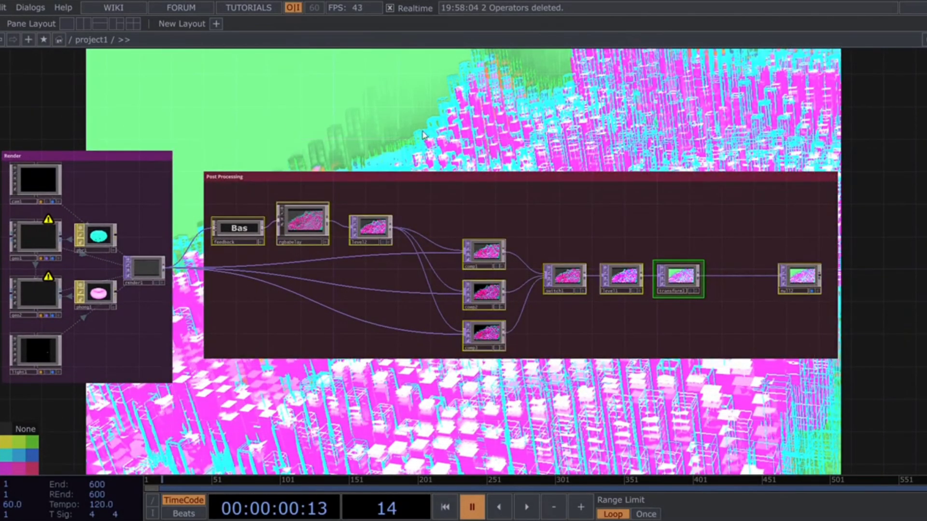
right_click(432, 124)
left_click(464, 428)
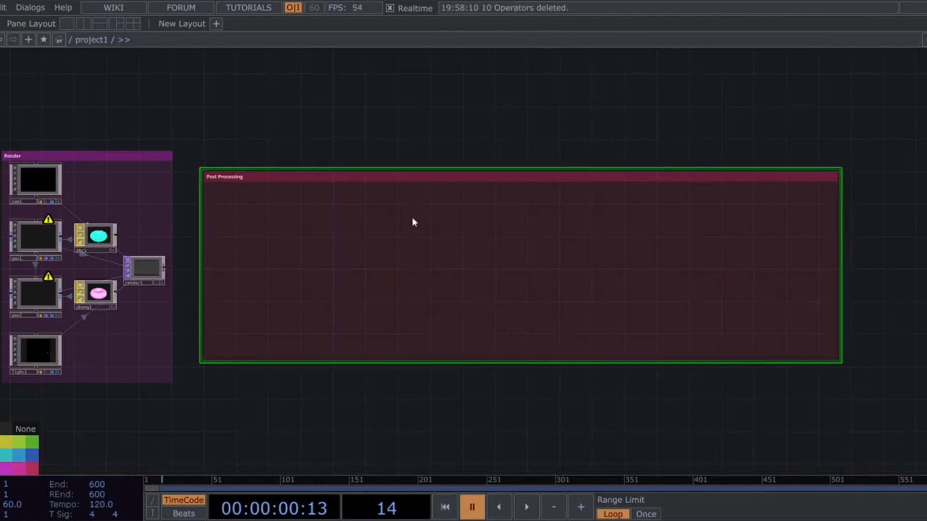
key("Delete")
key("h")
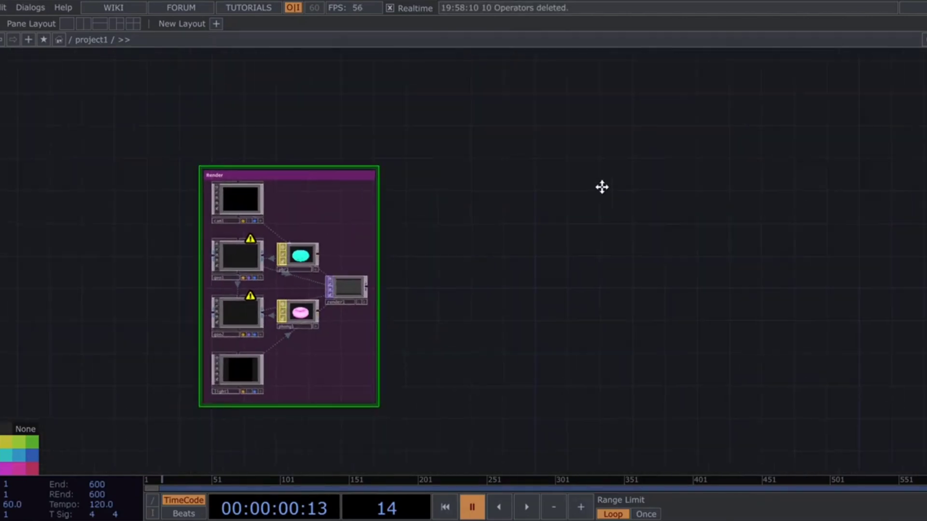
Step: Add a Constant CHOP in the empty area well left of the Render group and show its parameters
left_click_drag(694, 157, 736, 147)
scroll(302, 215, "down", 3)
left_click_drag(375, 259, 644, 328)
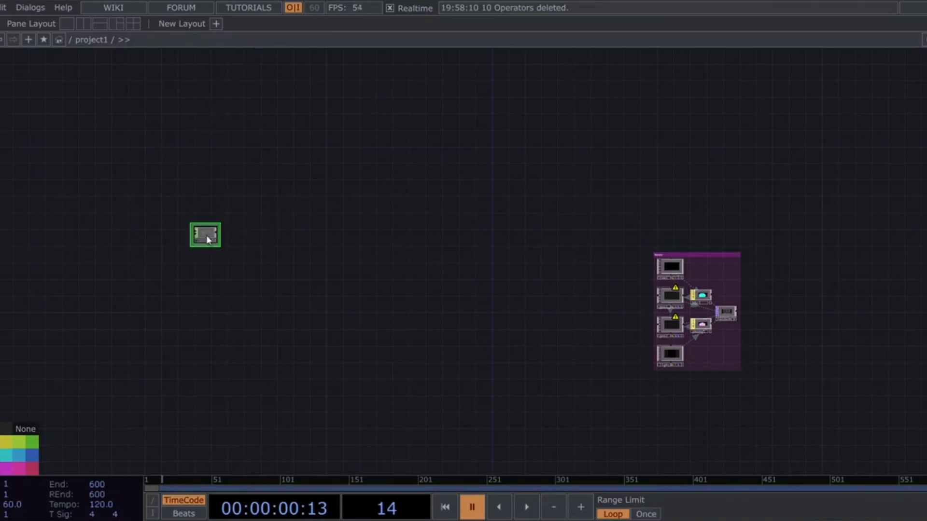
scroll(205, 238, "up", 5)
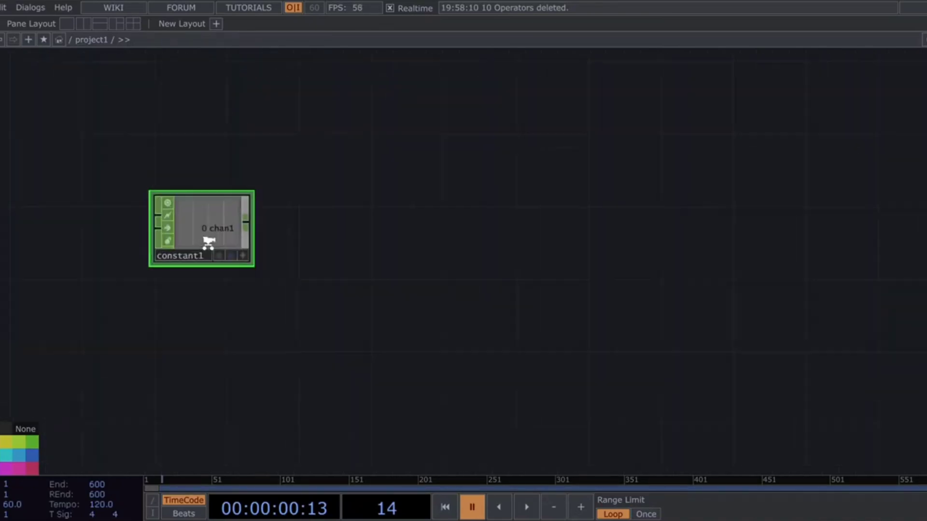
scroll(208, 241, "up", 2)
key("p")
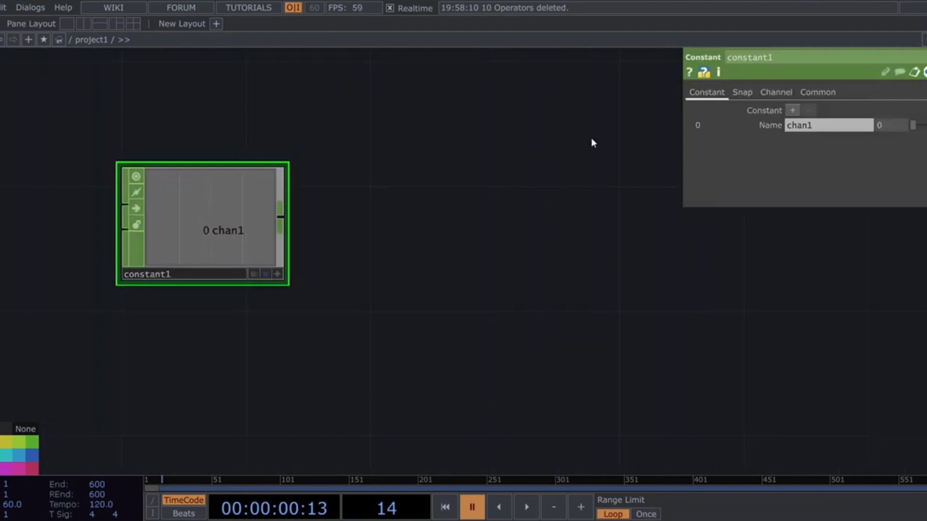
Step: Name the constant's first channel resx and set its value to 1280
left_click(834, 121)
type("res")
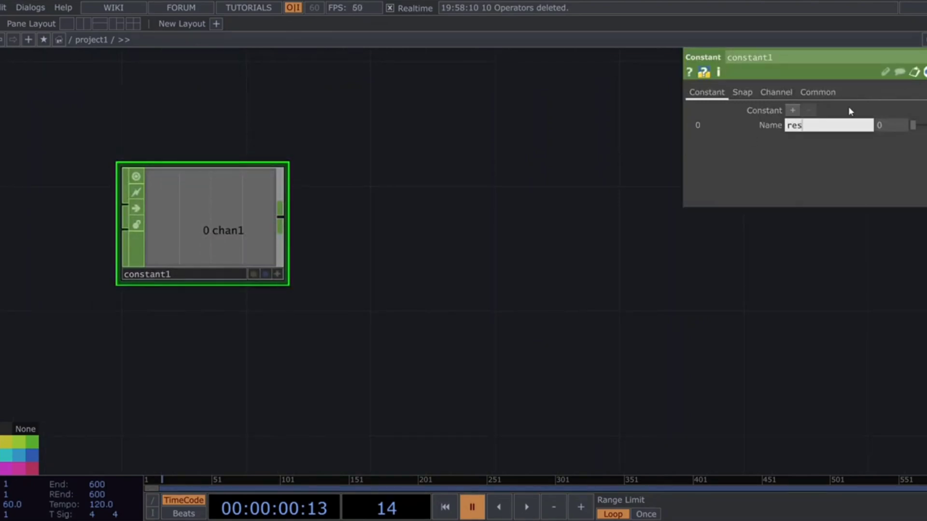
key("Return")
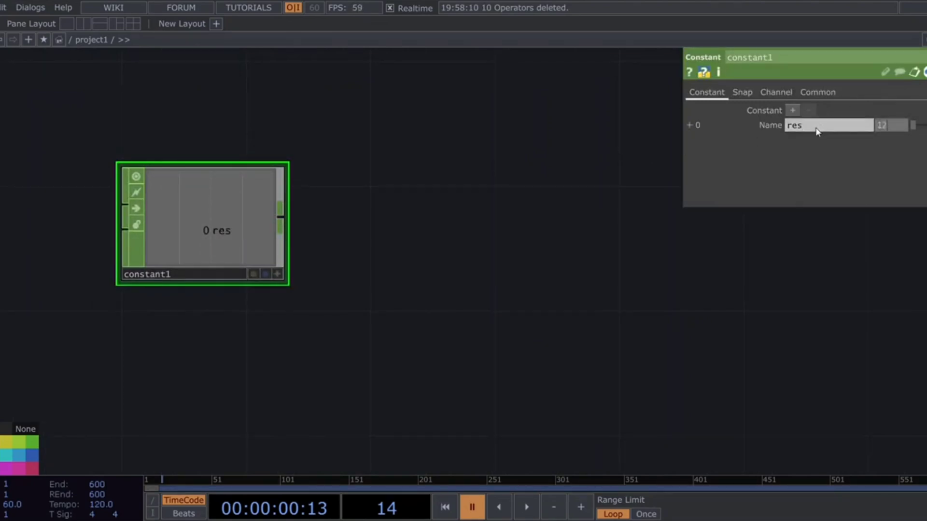
type("80")
left_click(835, 126)
type("x")
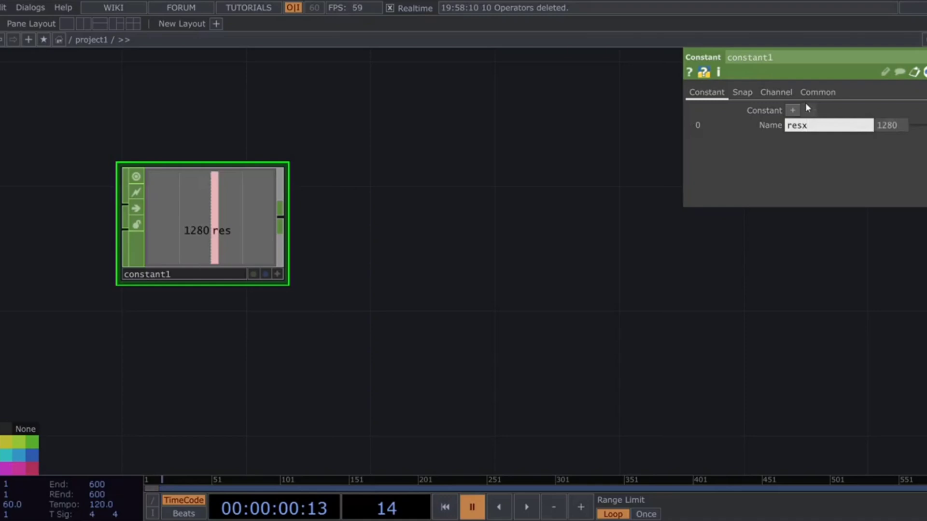
Step: Add a second channel to the constant named resy with a value of 720
left_click(792, 110)
left_click(819, 141)
type("resy")
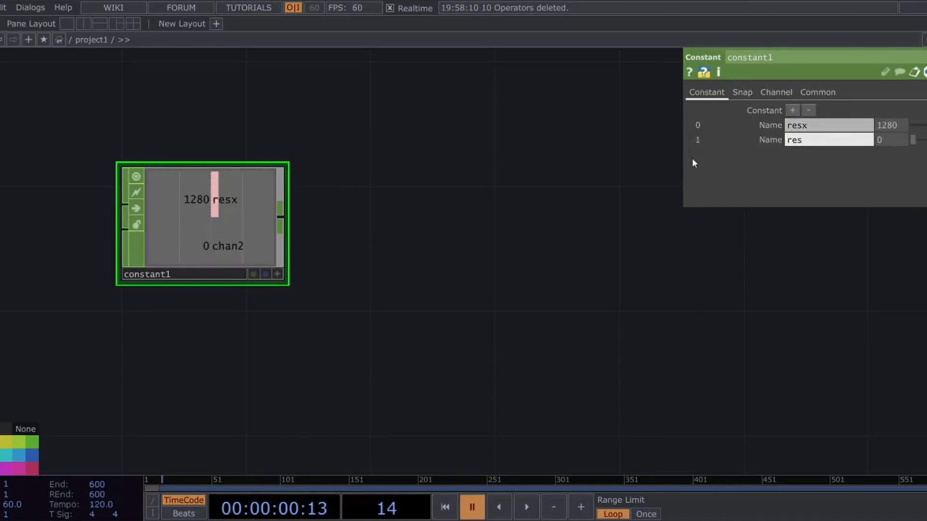
left_click(887, 140)
type("72")
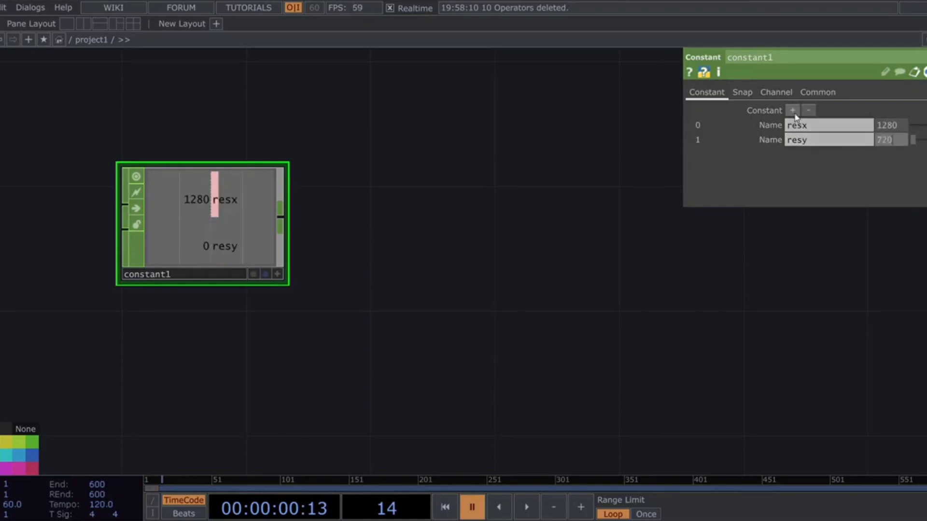
Step: Add a third channel to the constant named resratio with the value 16/9
left_click(792, 110)
left_click(815, 155)
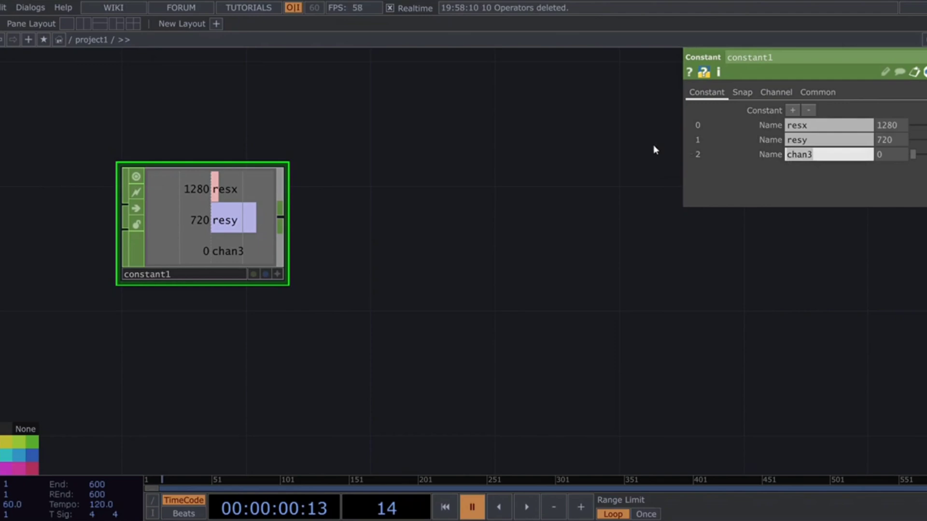
type("res ratio")
left_click(881, 155)
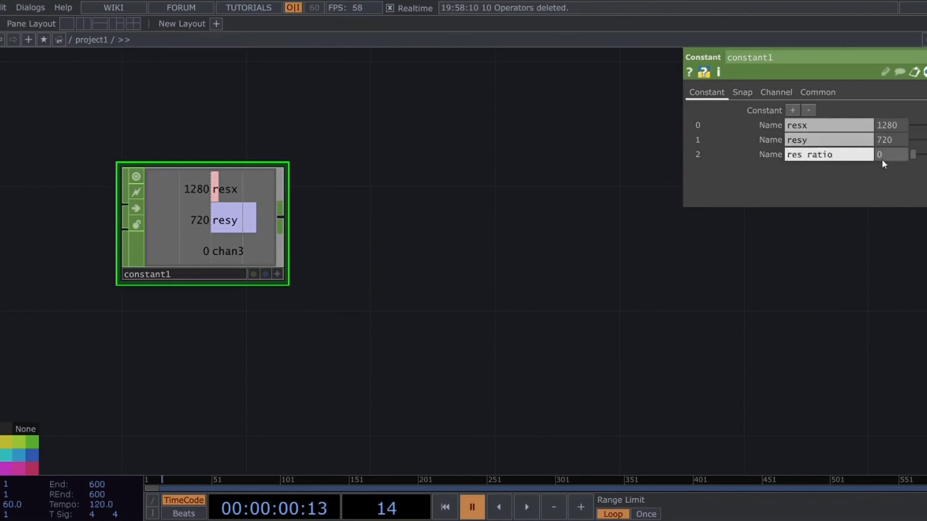
type("16")
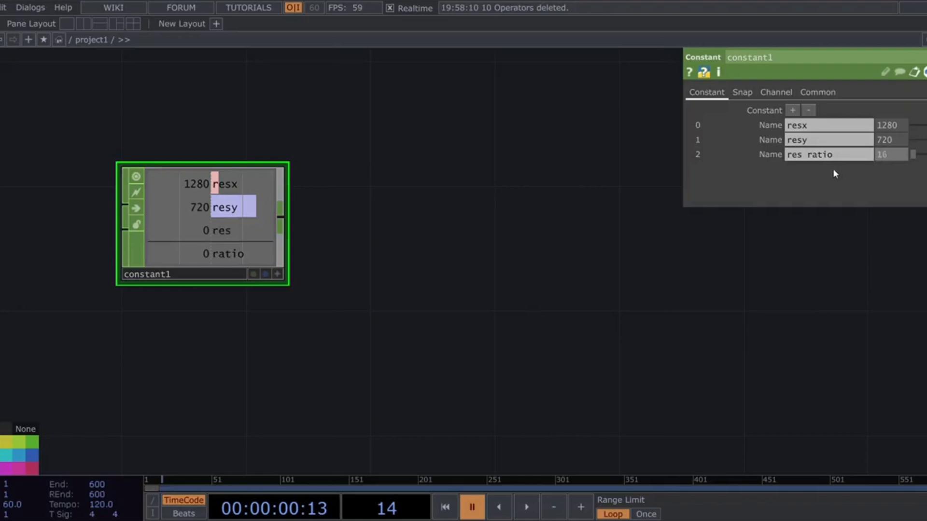
type("/9")
left_click_drag(621, 193, 642, 219)
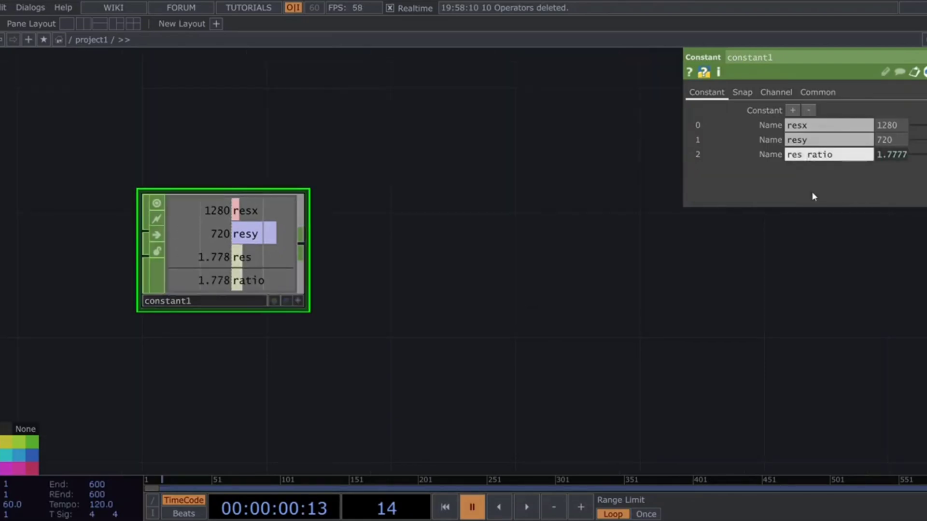
key("BackSpace")
key("Return")
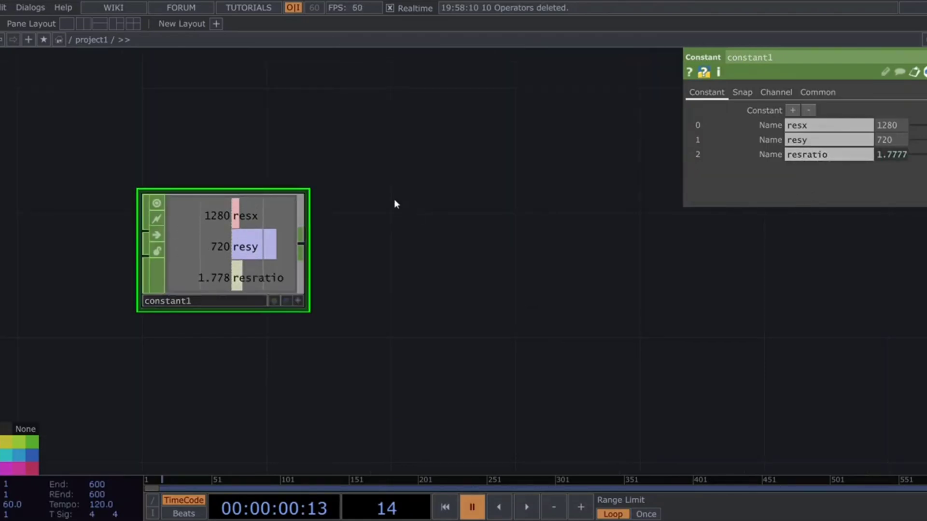
Step: Add a Grid SOP below and to the left of the constant
middle_click_drag(351, 215, 329, 235)
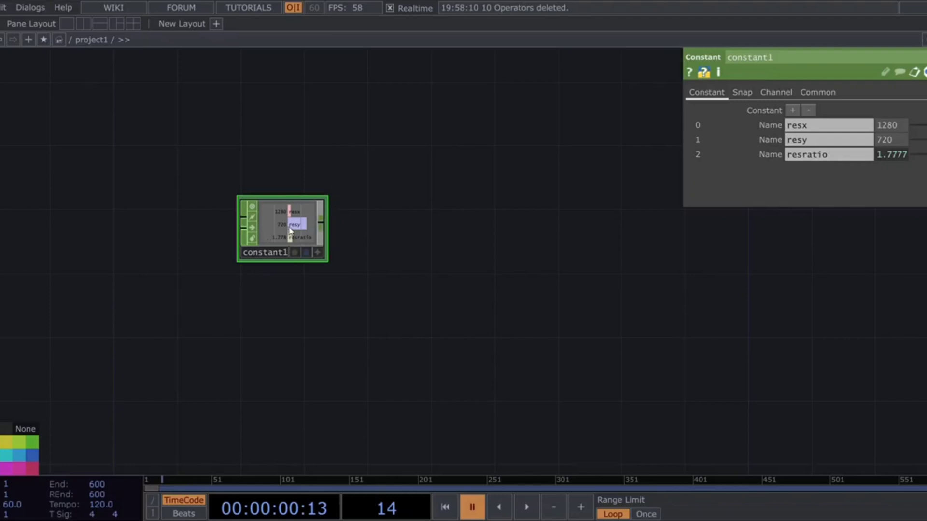
left_click_drag(406, 239, 421, 190)
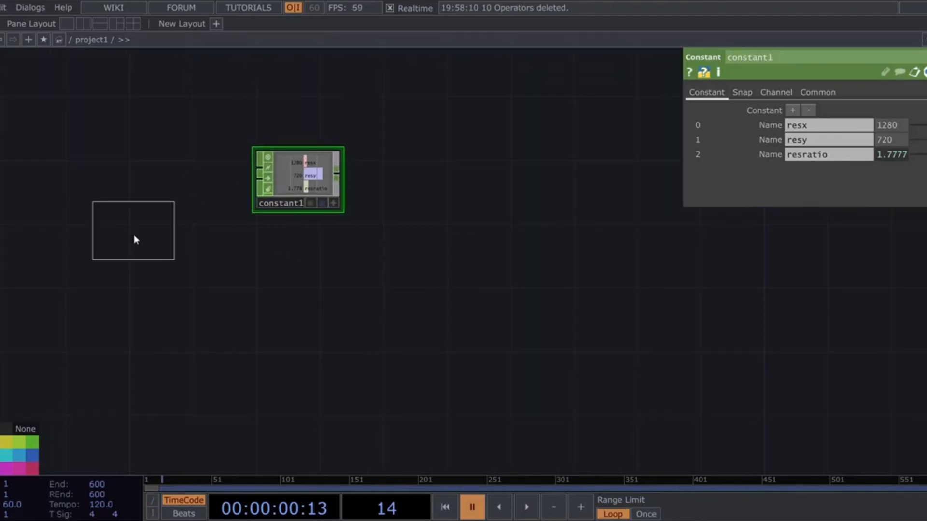
left_click(185, 284)
scroll(186, 283, "up", 3)
scroll(357, 320, "down", 3)
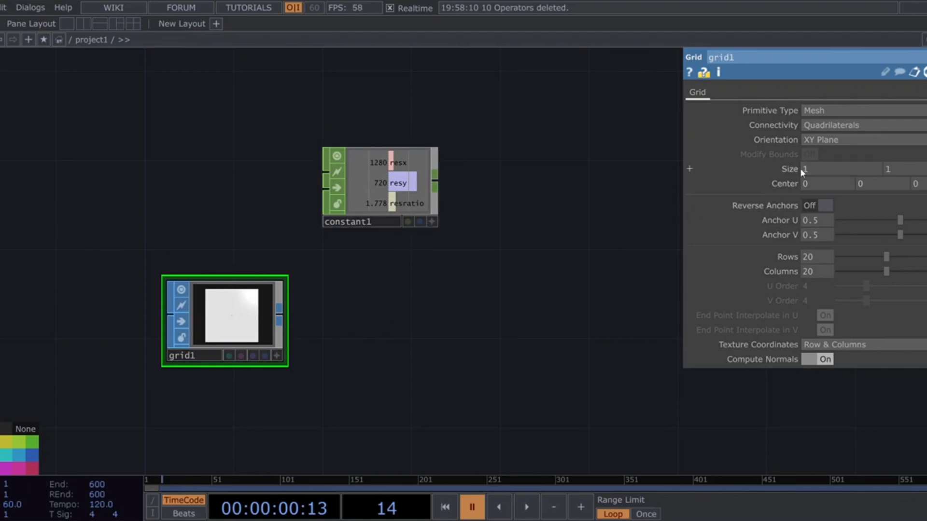
Step: Drive the grid's X size with the constant's resratio channel multiplied by 2 and set its Y size to 2
left_click(431, 221)
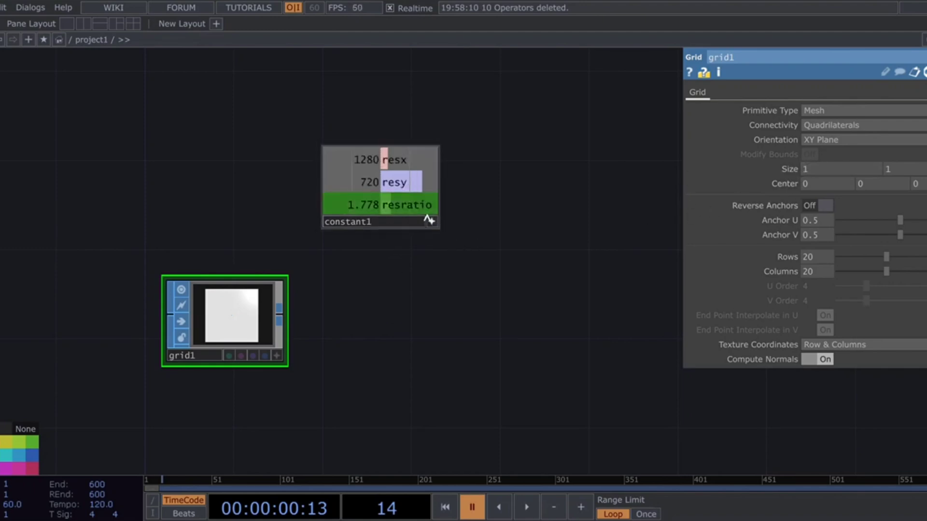
left_click_drag(420, 207, 805, 165)
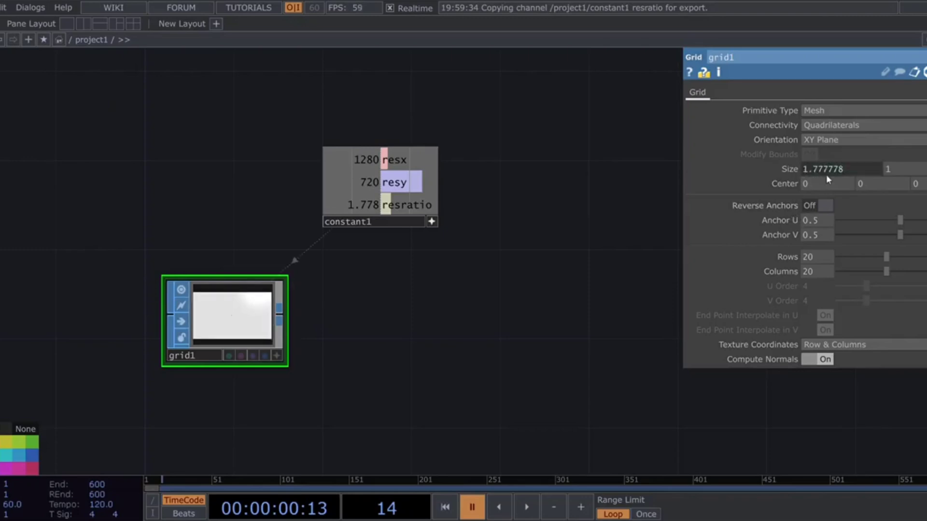
left_click(798, 168)
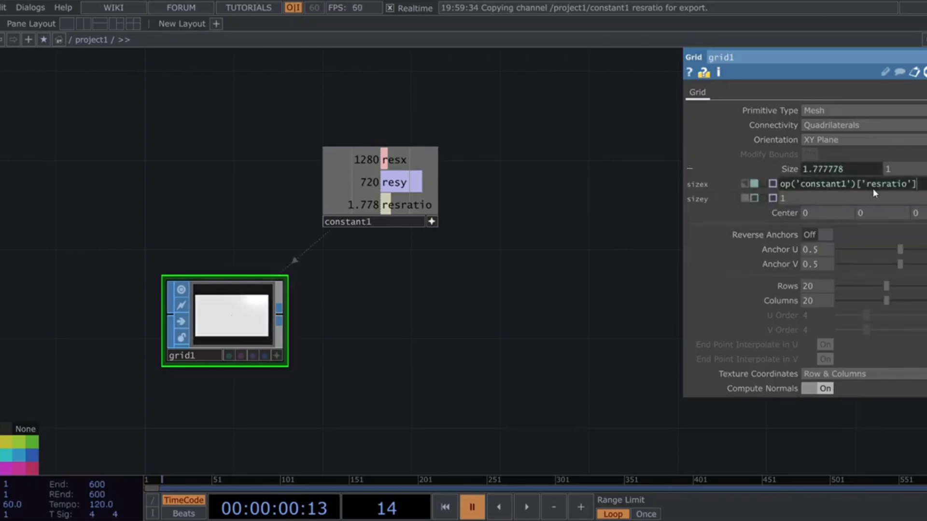
type("*2")
left_click(823, 198)
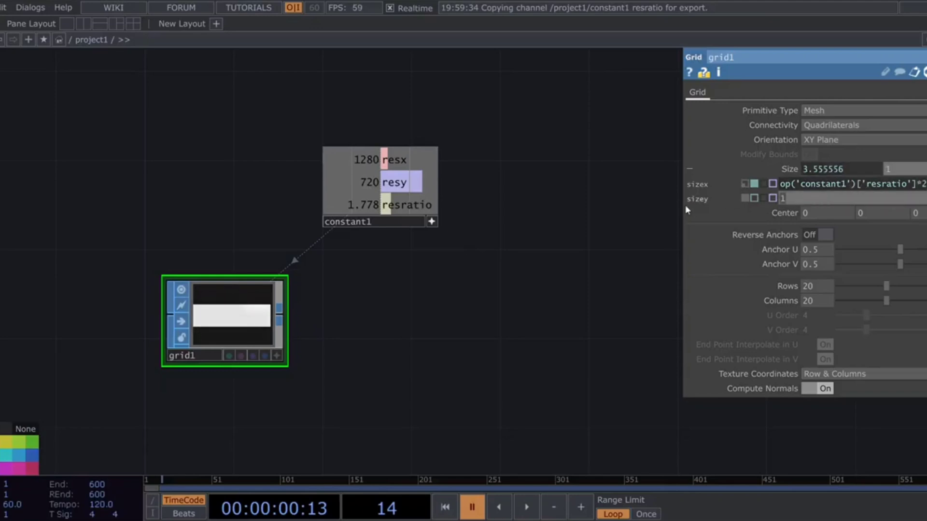
type("2")
key("Return")
scroll(229, 335, "up", 3)
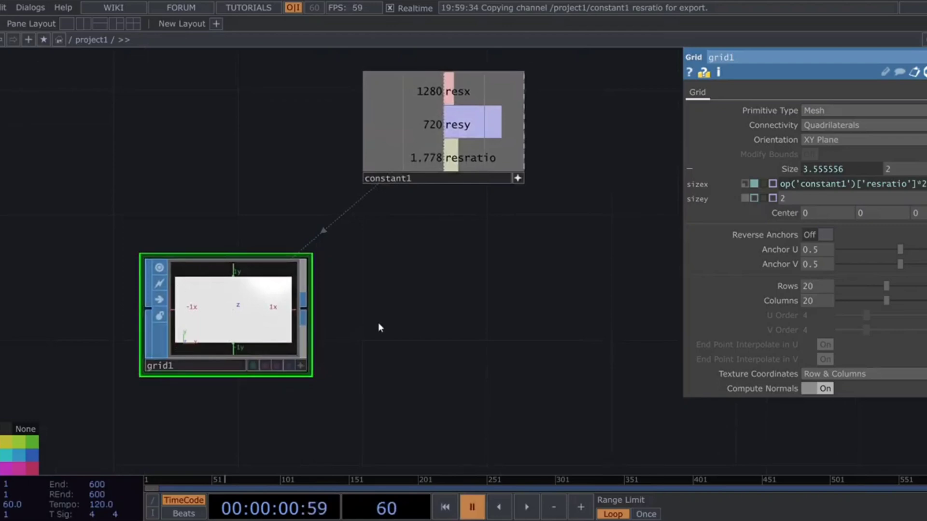
Step: Set the grid's orientation to ZX Plane and check the plane from an angle in its active viewer
scroll(378, 323, "down", 2)
left_click_drag(448, 335, 376, 352)
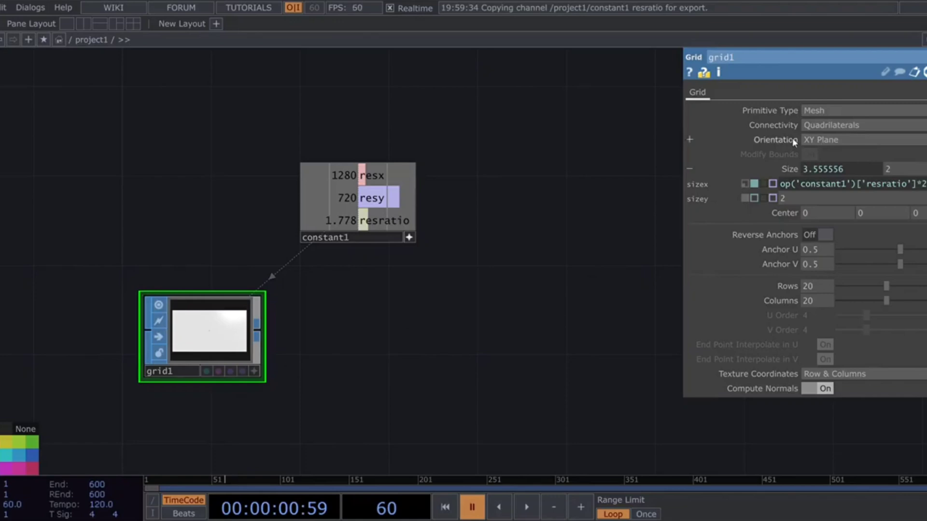
left_click(824, 141)
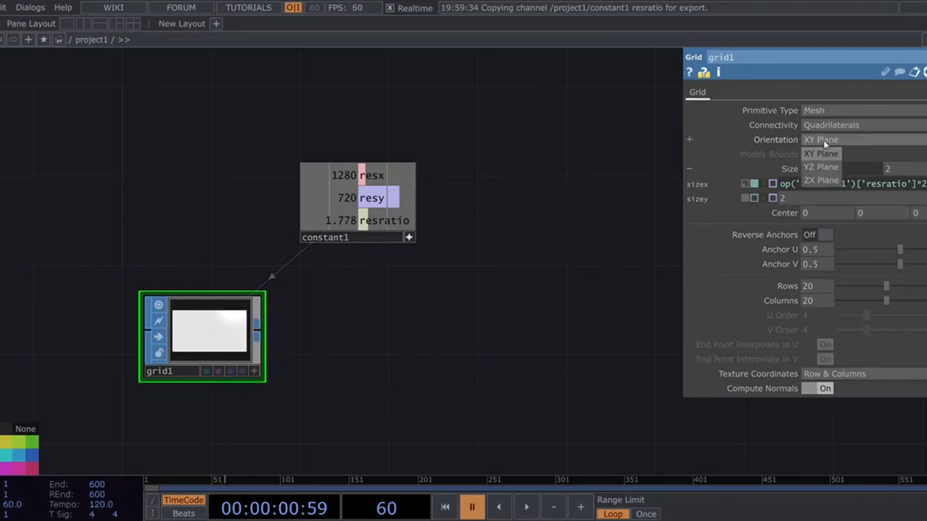
left_click(820, 180)
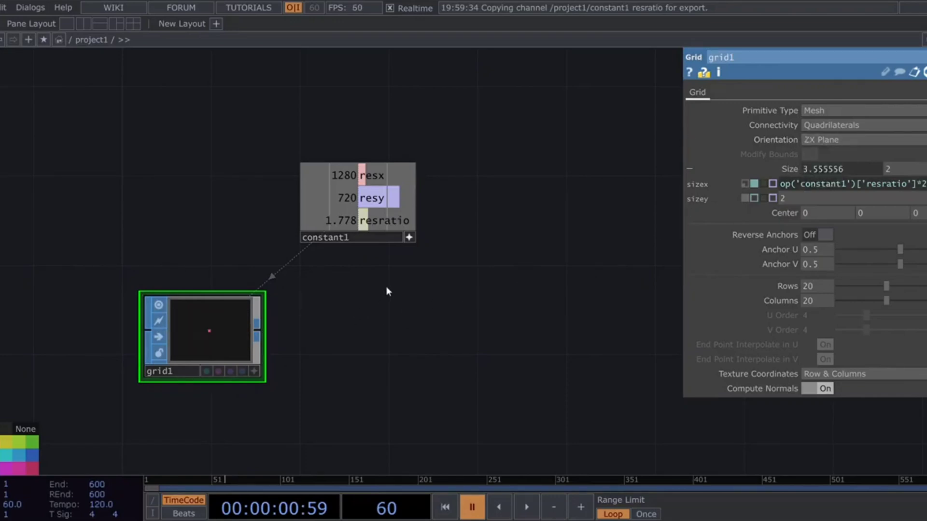
key("space")
scroll(262, 331, "up", 3)
key("space")
left_click_drag(316, 326, 338, 296)
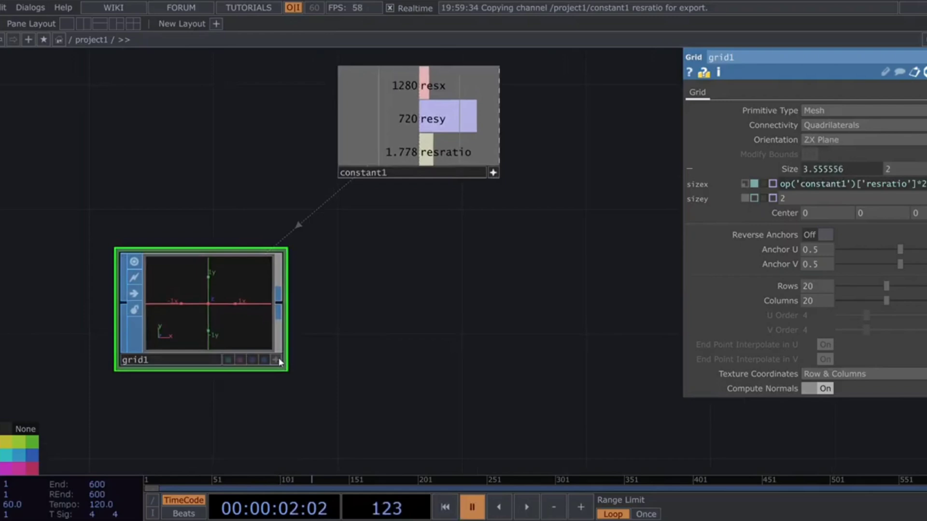
left_click(276, 359)
left_click_drag(237, 314, 251, 331)
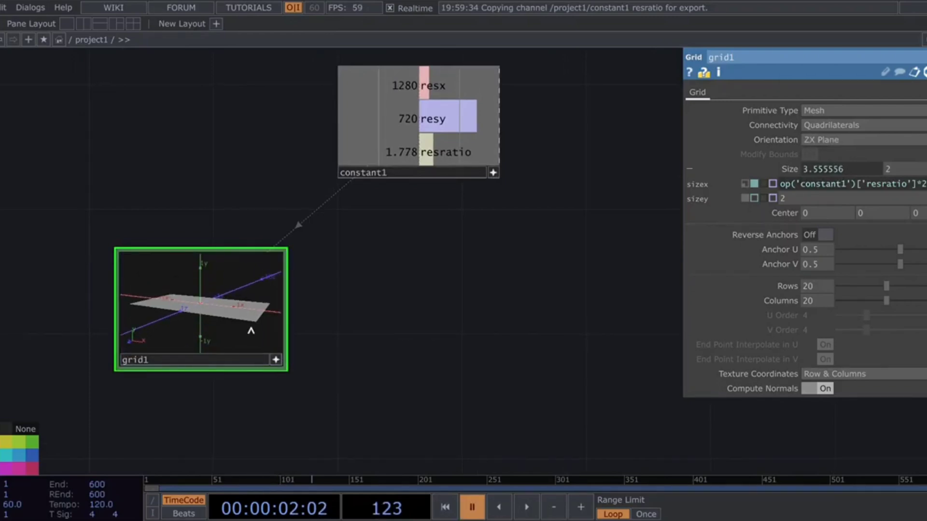
Step: Append a Transform SOP to the grid and set its uniform scale to 1.3
mouse_move(281, 311)
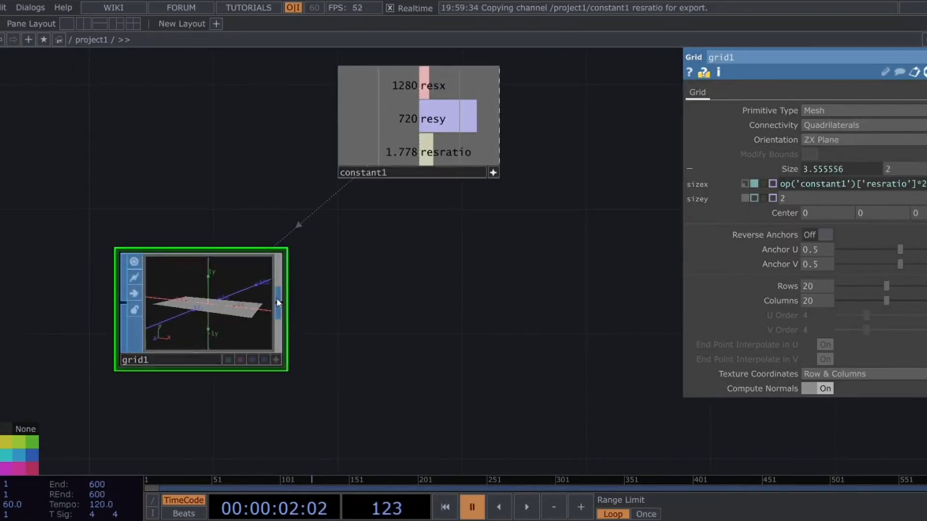
left_click(390, 312)
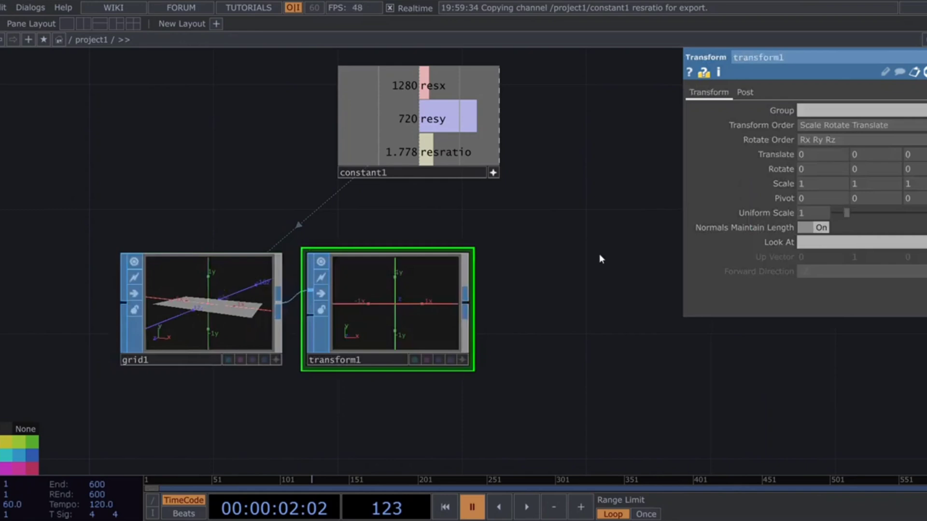
left_click(816, 210)
type(".3")
key("Return")
Step: Append a Noise SOP to the grid's transform and replace its Z translate expression with 0
left_click_drag(565, 315, 344, 315)
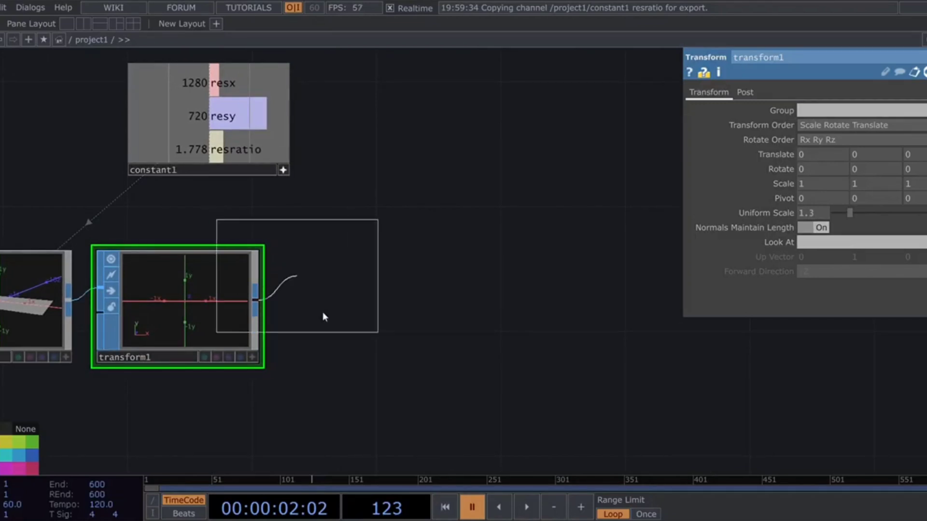
left_click(422, 374)
left_click(727, 93)
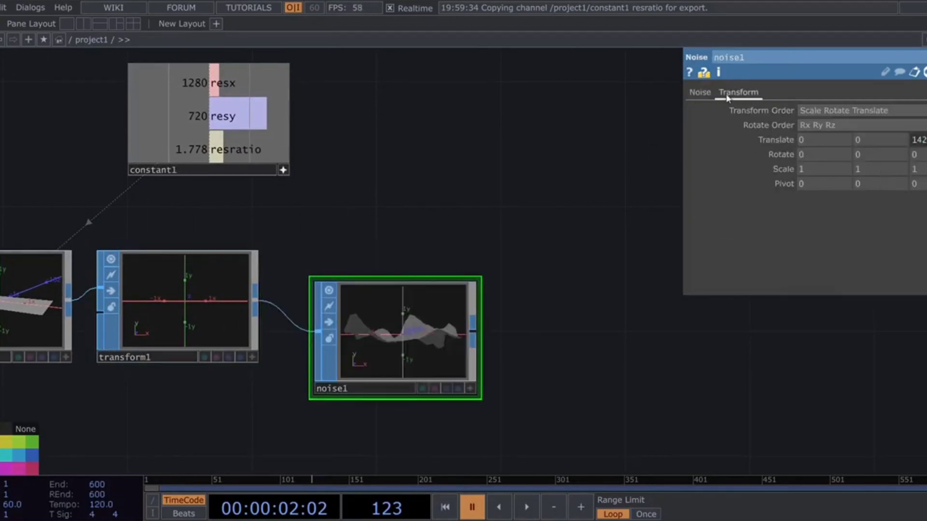
left_click(775, 140)
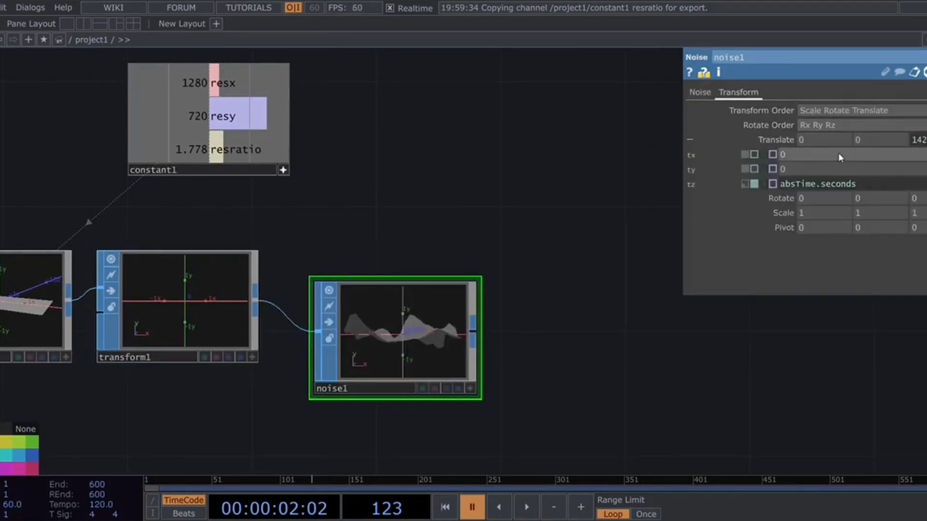
left_click(887, 183)
type("0")
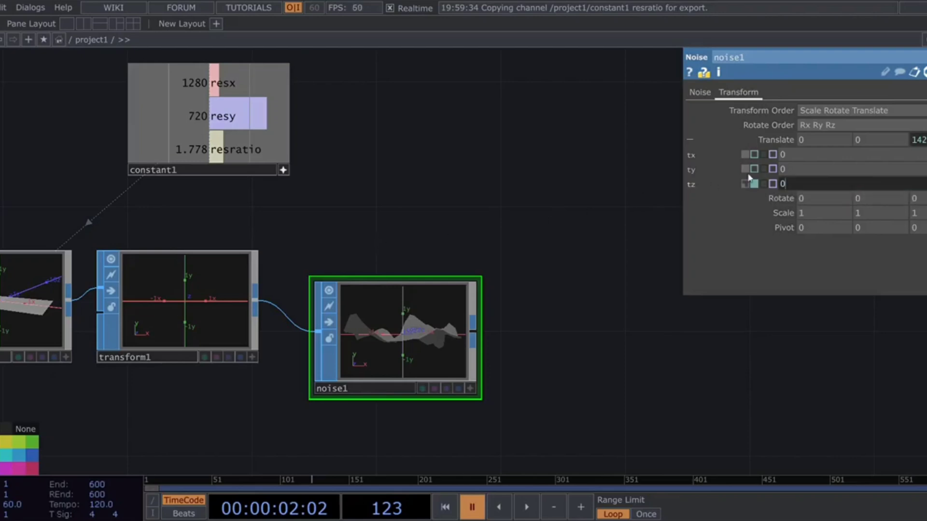
key("Return")
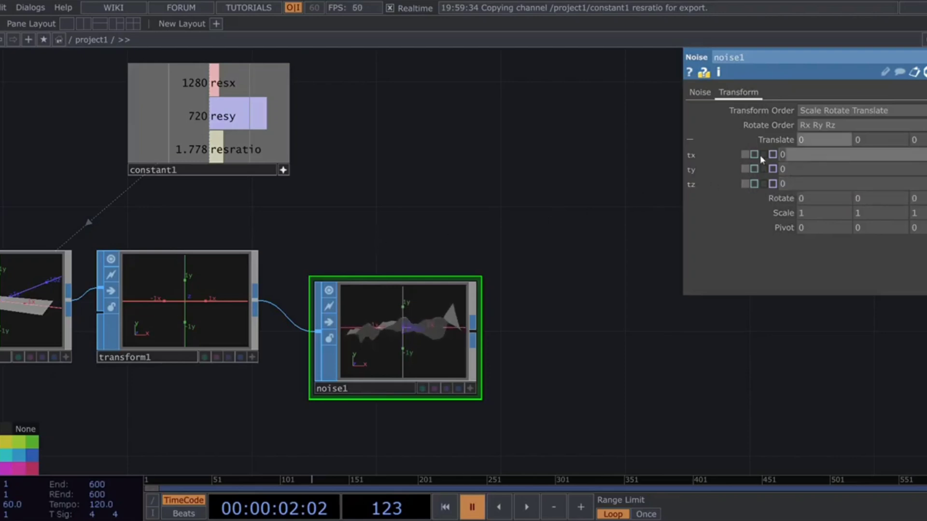
Step: Drive the noise's X translate with -absTime.seconds, and play the timeline to check the motion from an angle in its active viewer
type("absTime.seconds")
key("Return")
key("space")
scroll(405, 341, "up", 4)
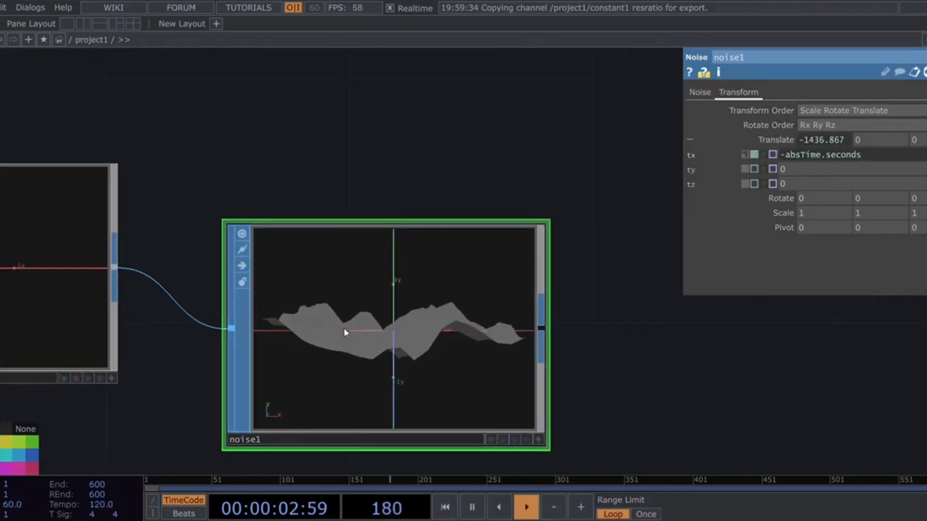
left_click(538, 439)
left_click_drag(421, 344, 420, 361)
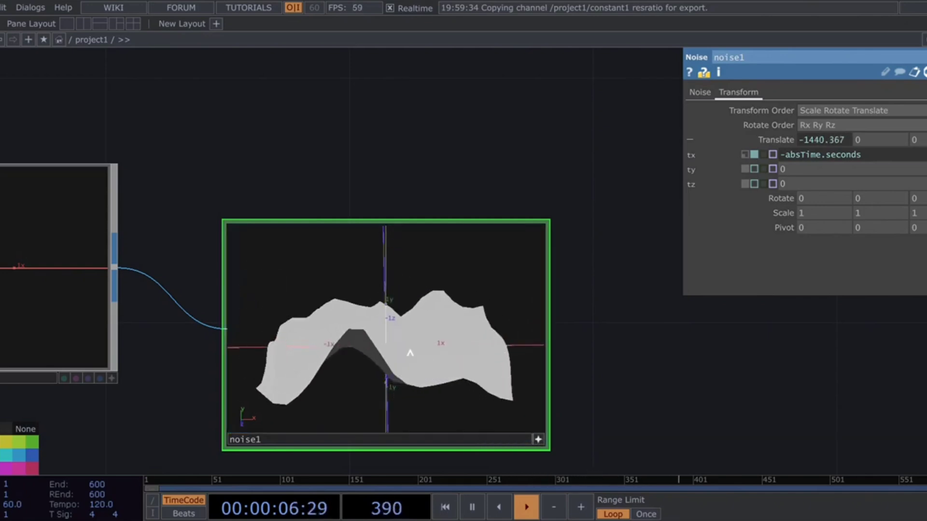
left_click(539, 439)
left_click_drag(612, 366, 457, 316)
scroll(457, 317, "down", 3)
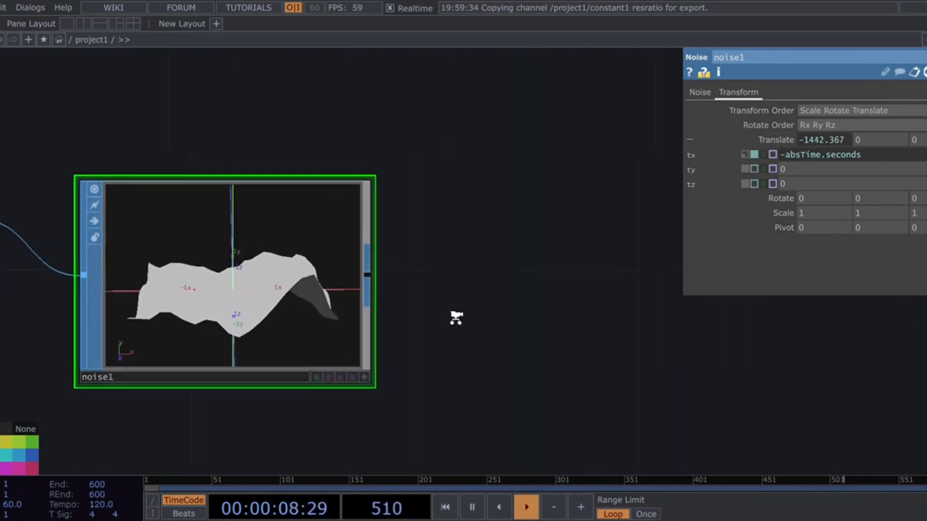
key("space")
Step: Line the noise up with the transform and append a Null SOP to it
left_click_drag(343, 297, 343, 253)
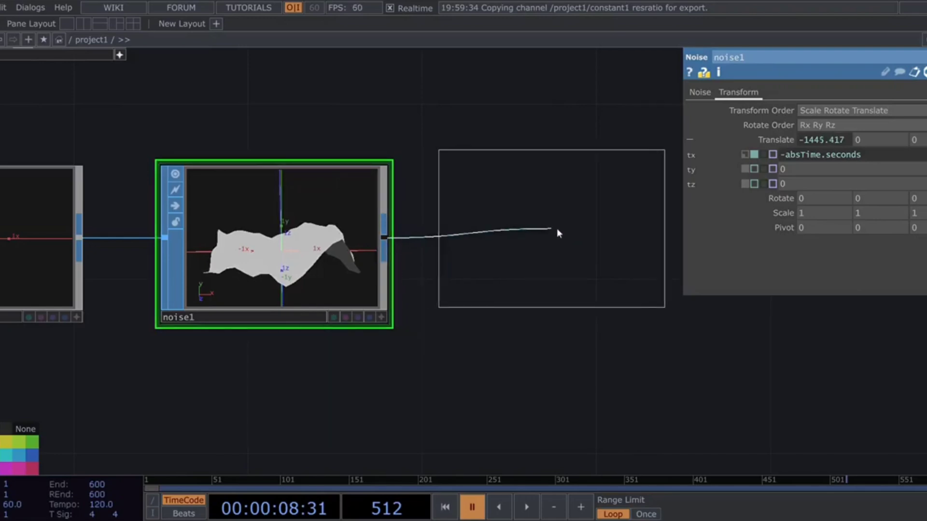
left_click(558, 230)
scroll(504, 311, "down", 4)
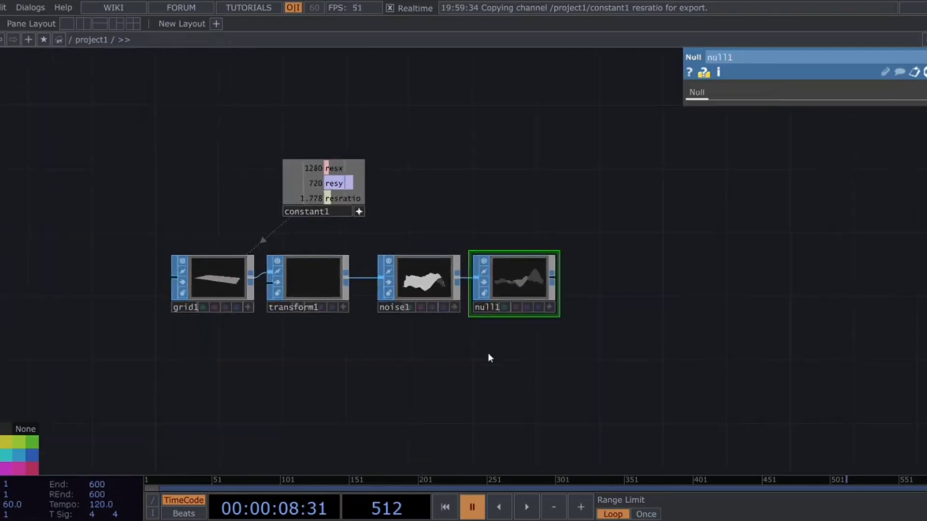
Step: Convert the noise chain's null to channels with a SOP to CHOP placed below the grid
left_click_drag(488, 353, 510, 340)
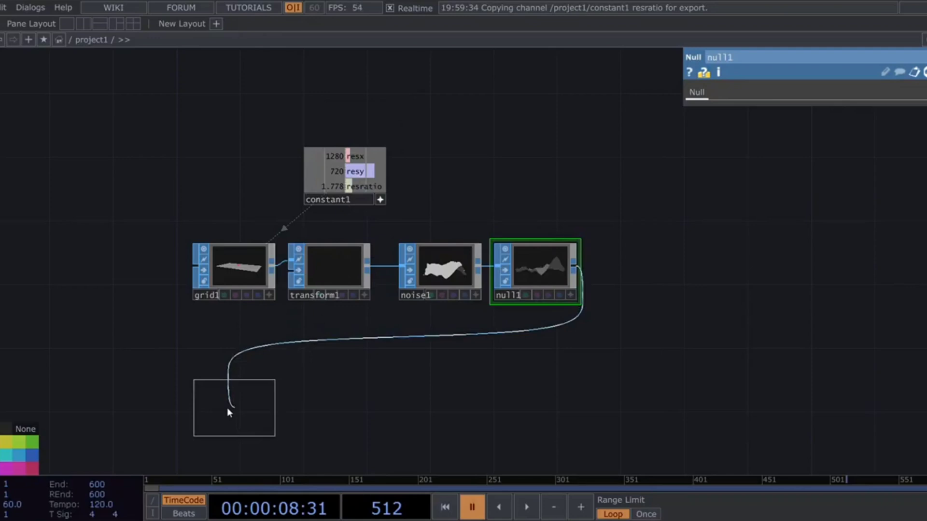
left_click(224, 405)
left_click_drag(227, 409, 259, 388)
scroll(259, 388, "up", 3)
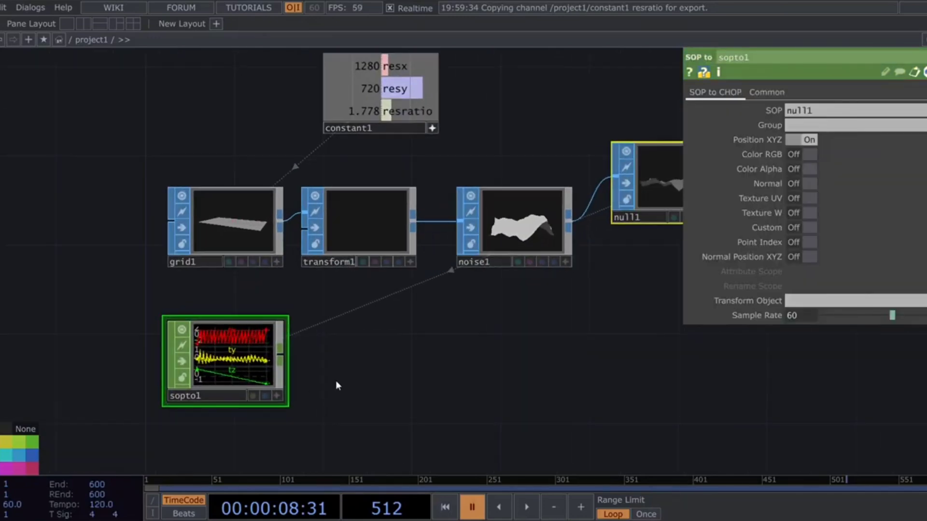
left_click(337, 381)
Step: Append a Null CHOP to the SOP to CHOP and rename it instances
left_click_drag(439, 360, 356, 342)
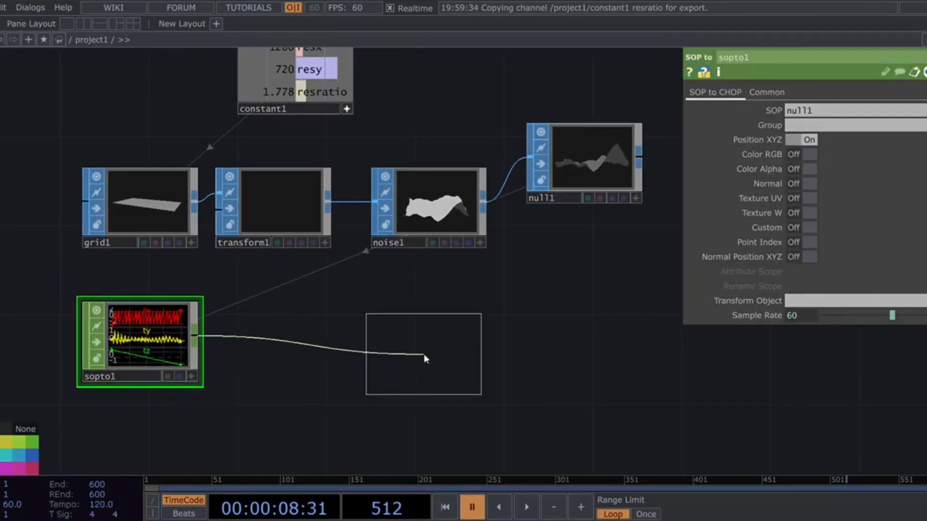
left_click(427, 361)
left_click(406, 399)
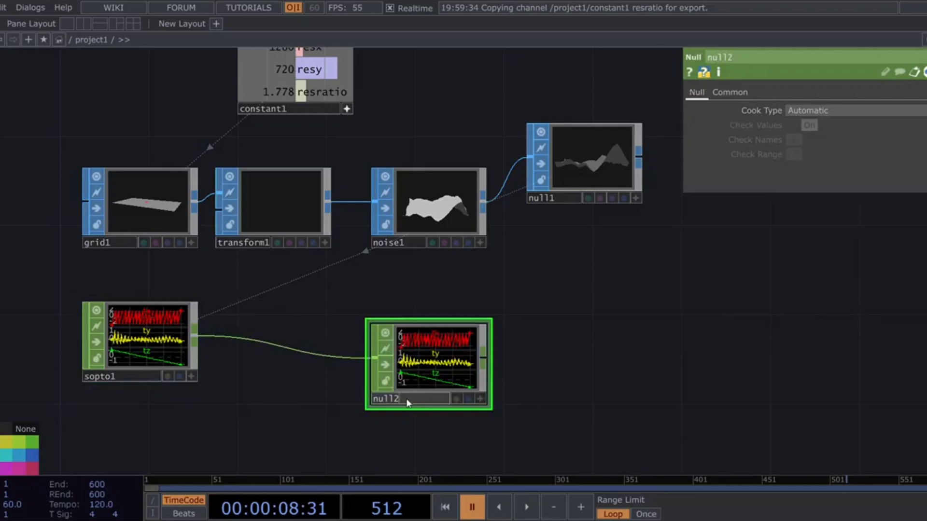
type("in")
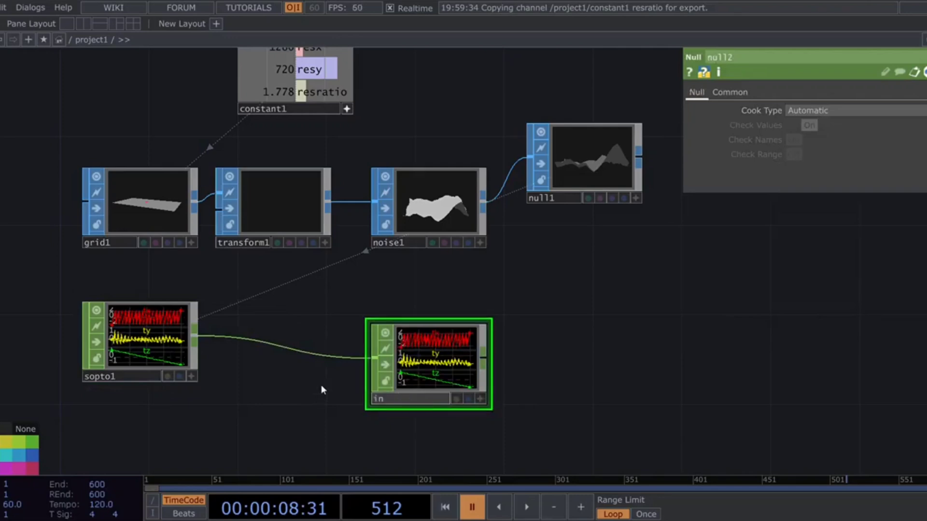
type("stances")
key("Return")
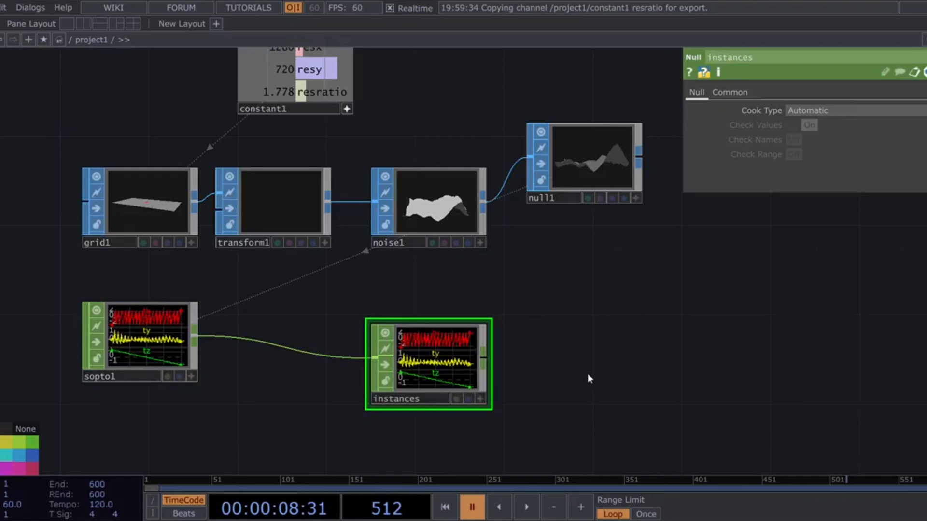
Step: Add a Box SOP below the channel nodes and set its Y size to 5
left_click_drag(587, 374, 461, 352)
scroll(329, 279, "down", 3)
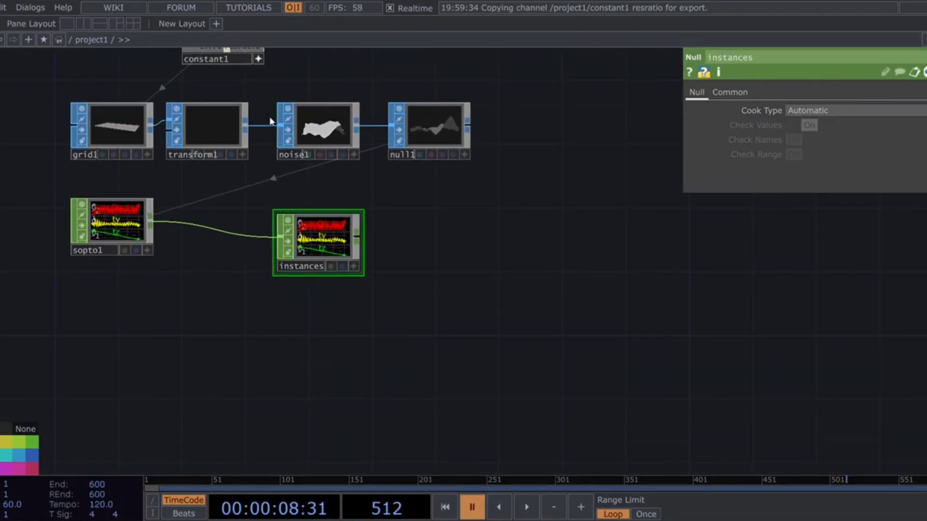
key("ctrl+v")
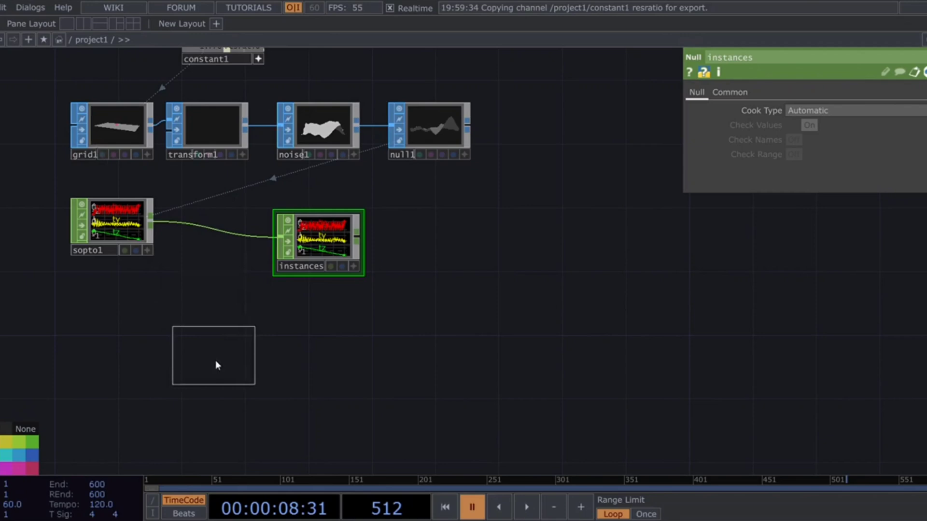
left_click(216, 361)
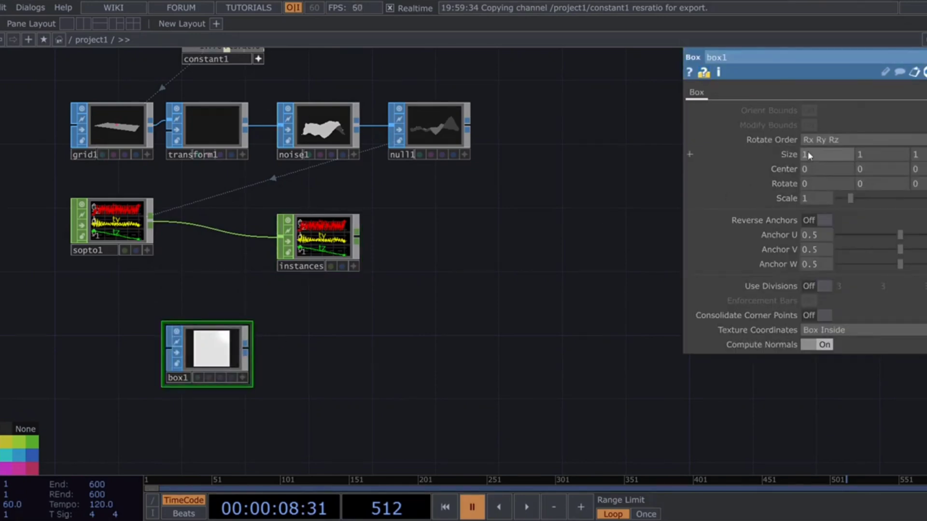
left_click(861, 153)
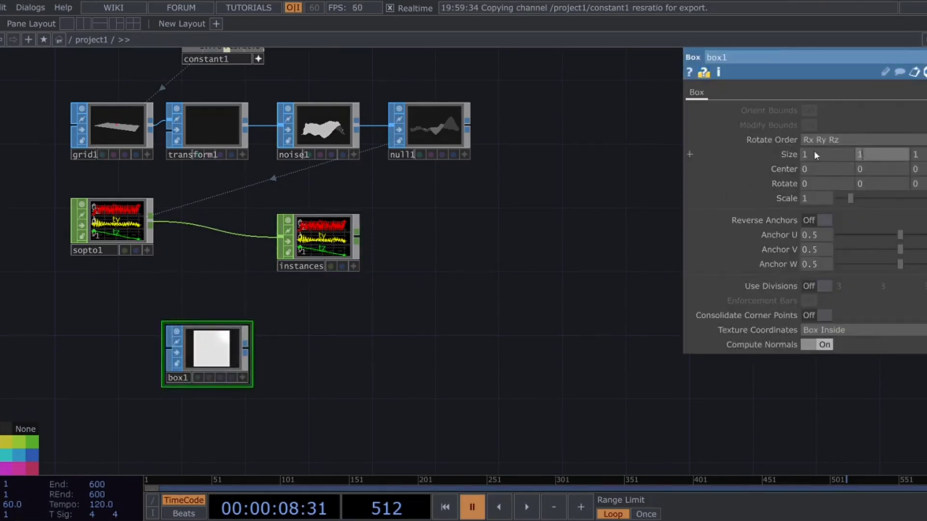
key("Return")
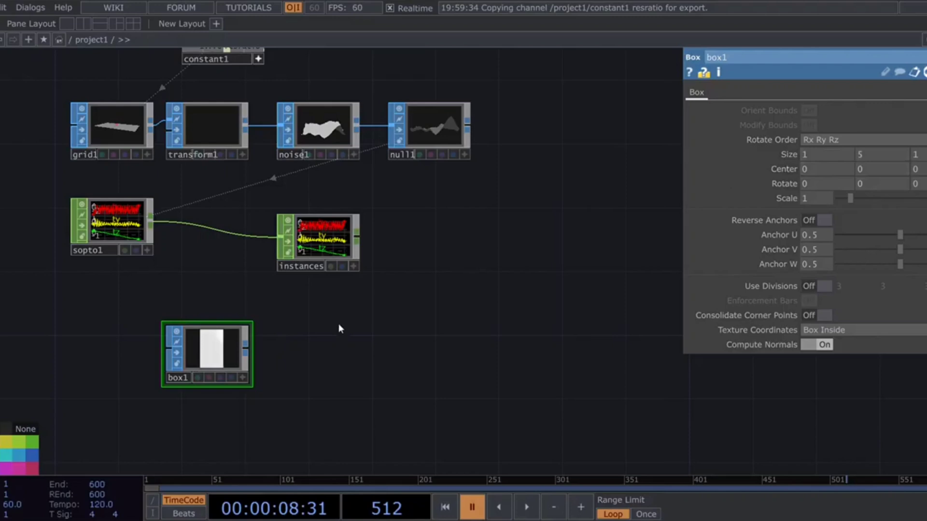
Step: Append a Transform SOP to the box and set its uniform scale to .05
scroll(282, 356, "up", 3)
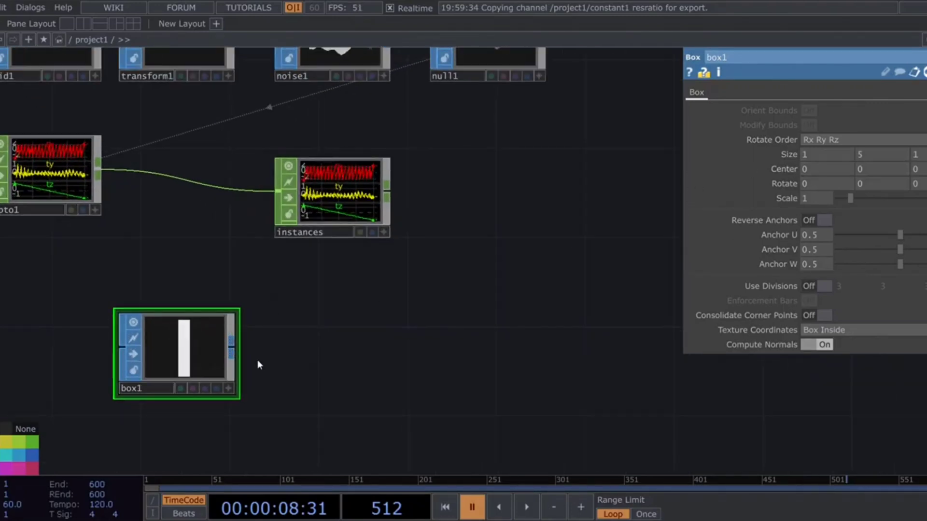
left_click(251, 386)
left_click(362, 373)
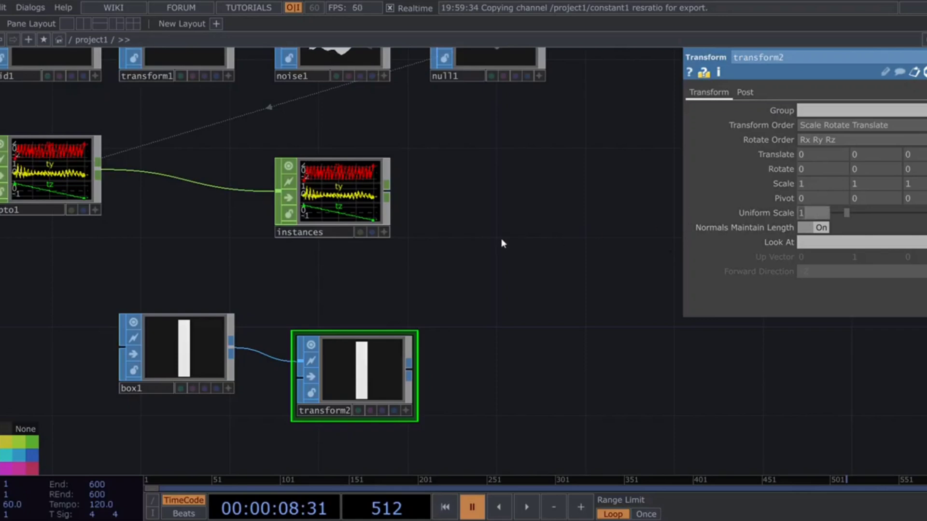
type(".05")
key("Return")
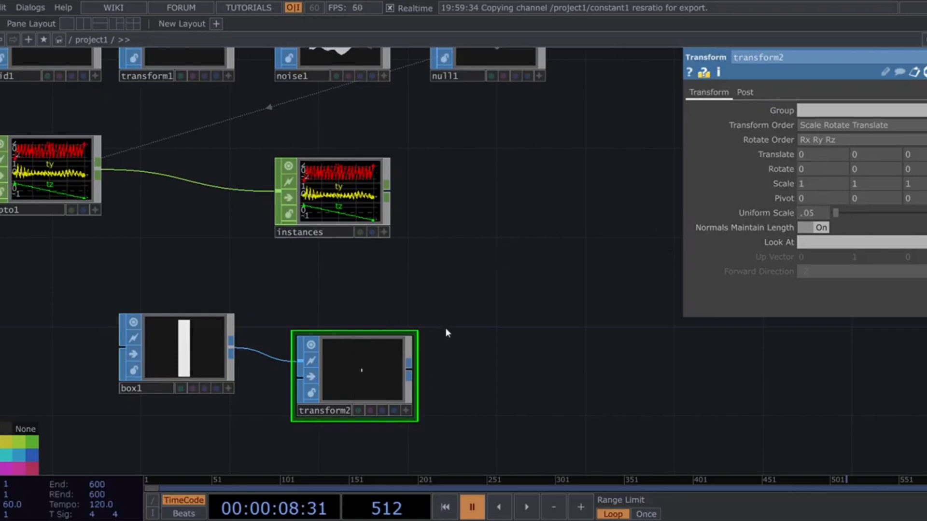
Step: Append a Null SOP to the box's transform
left_click_drag(363, 372, 357, 353)
scroll(357, 353, "up", 3)
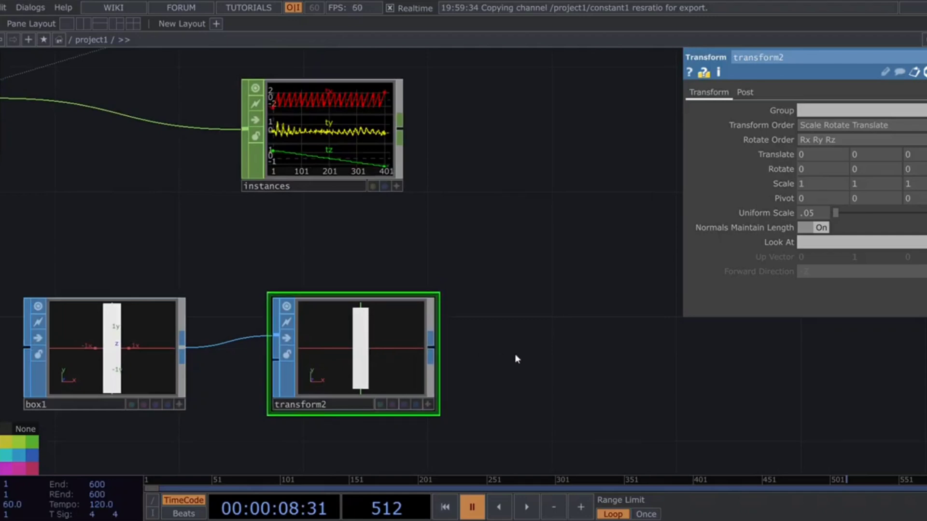
left_click_drag(530, 363, 471, 359)
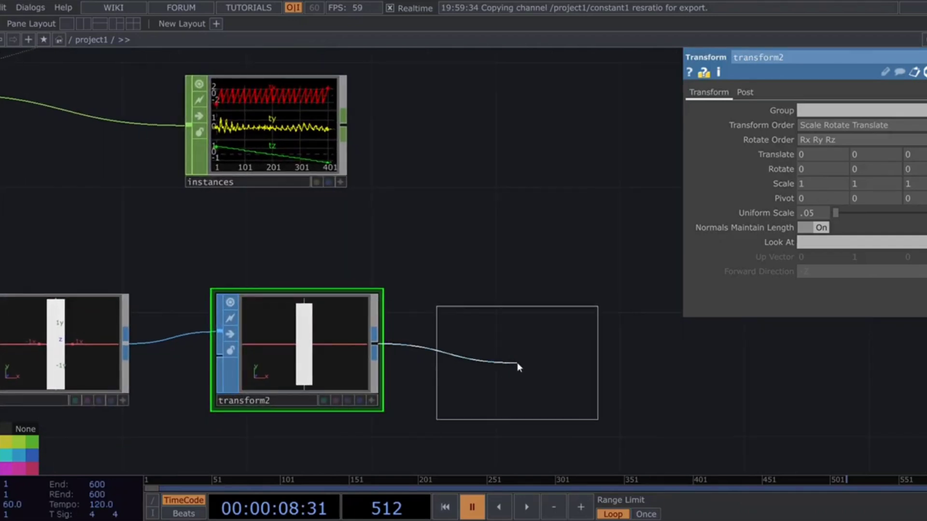
left_click(517, 363)
Step: Move the Render group with its nodes close to the rest of the network
scroll(531, 368, "down", 6)
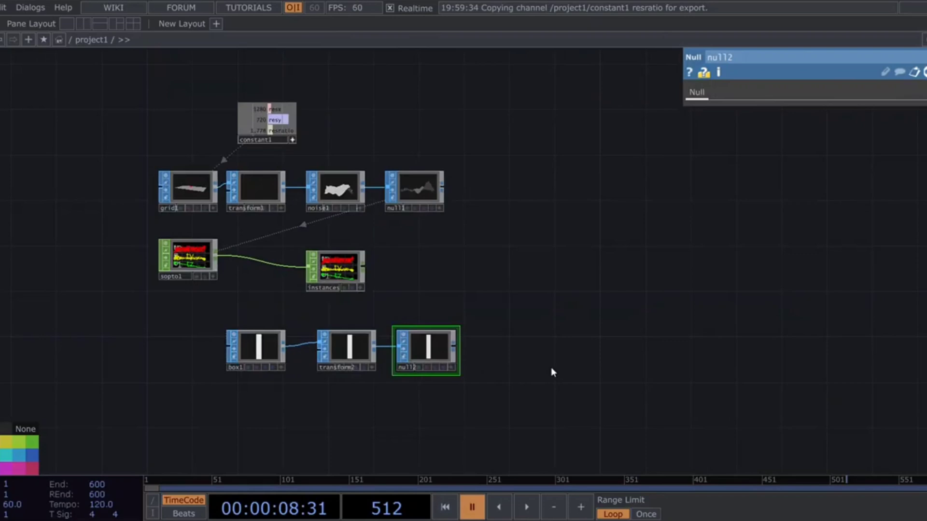
scroll(446, 355, "down", 5)
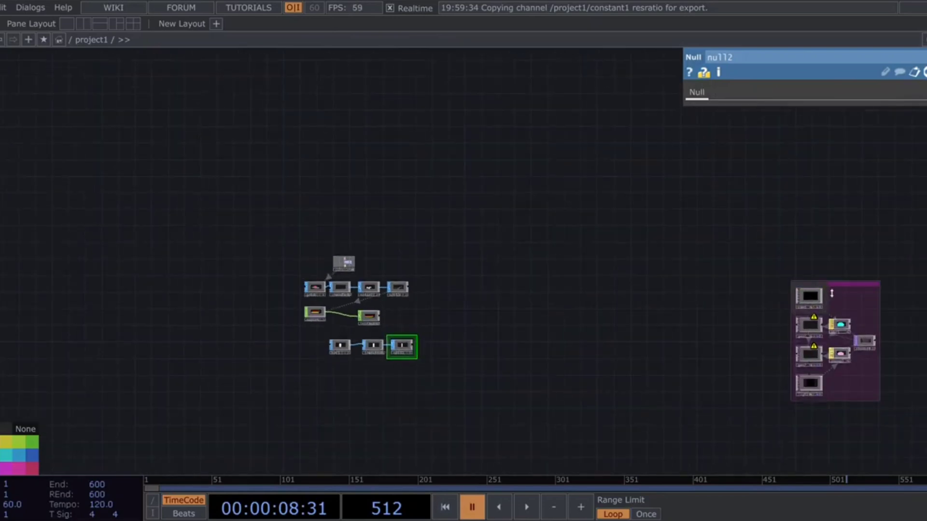
left_click_drag(844, 288, 500, 294)
scroll(500, 338, "up", 5)
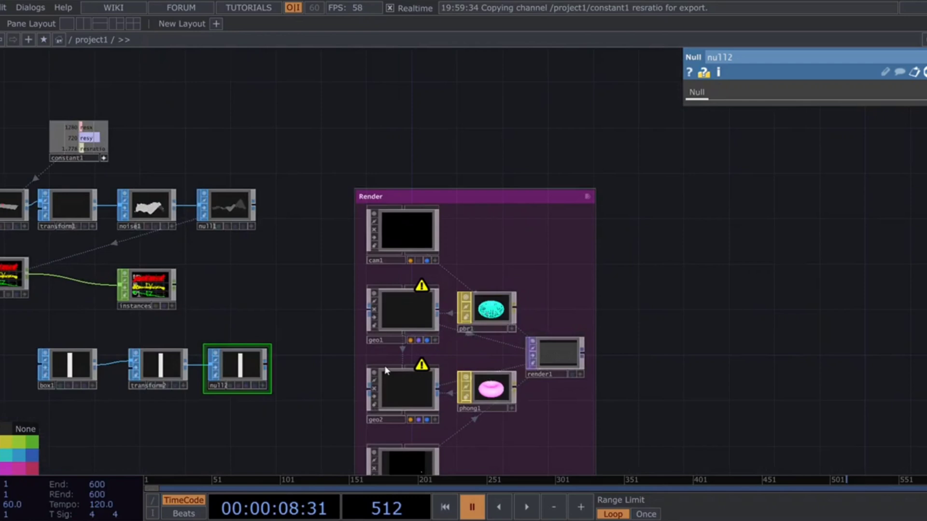
Step: Connect the box chain's null to the inputs of both geo1 and geo2 in the Render group
left_click_drag(230, 373, 265, 372)
scroll(291, 376, "up", 3)
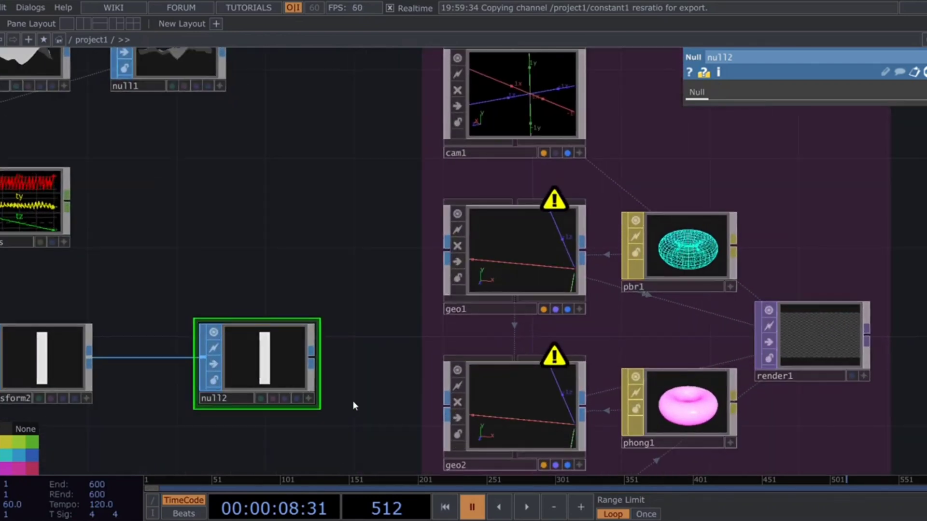
left_click_drag(349, 399, 305, 382)
scroll(305, 381, "down", 2)
left_click_drag(275, 352, 373, 273)
left_click_drag(282, 358, 421, 390)
left_click_drag(564, 350, 487, 331)
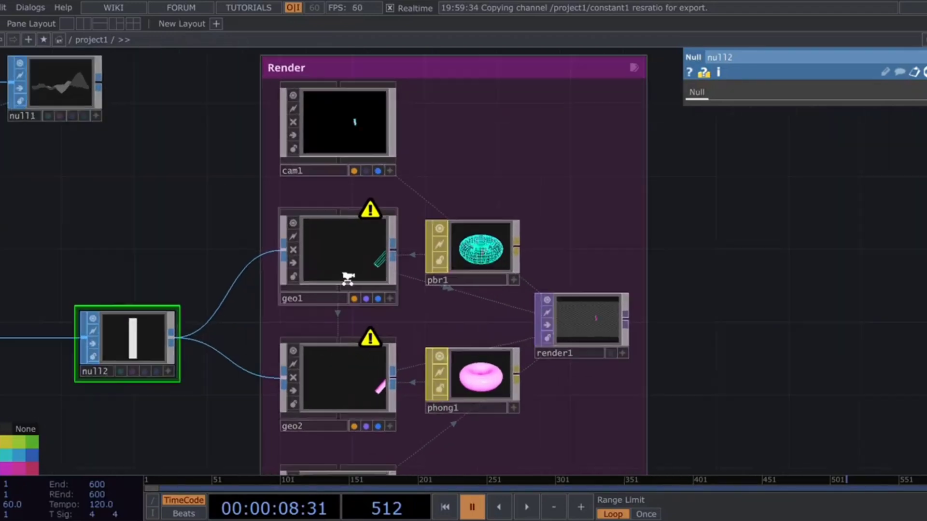
Step: Inspect geo1's node information to find the cause of its warning
scroll(347, 279, "up", 2)
middle_click(341, 231)
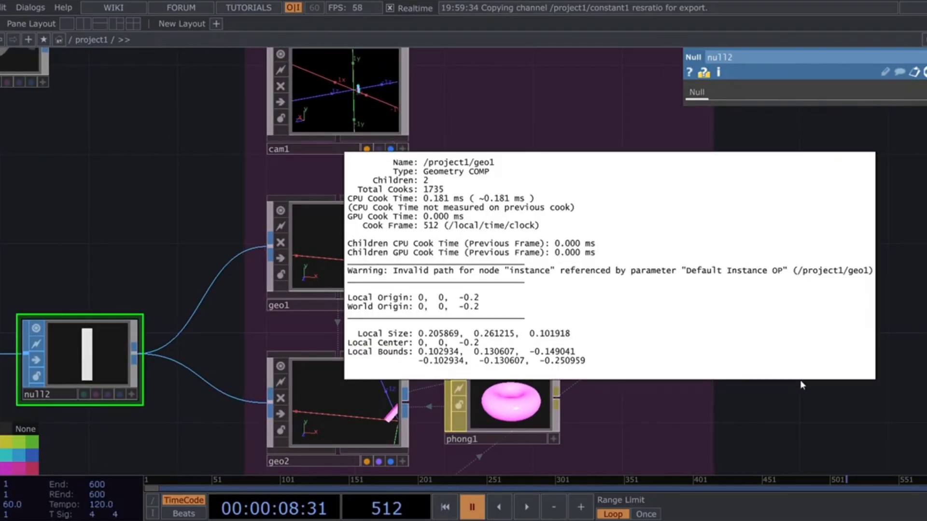
double_click(310, 264)
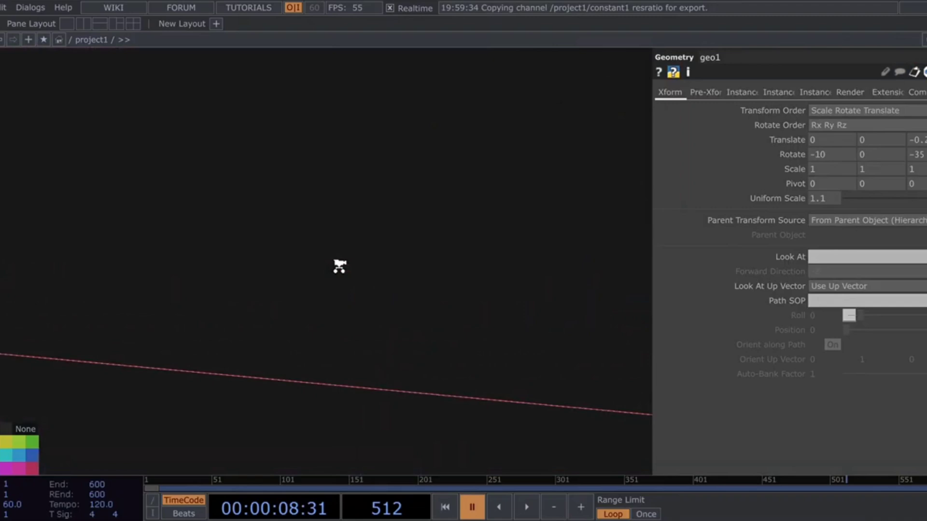
scroll(311, 268, "down", 5)
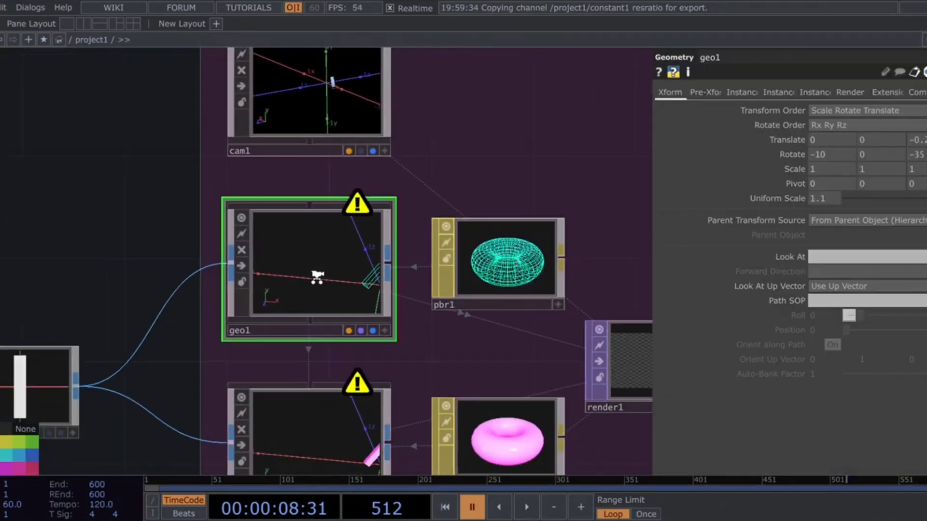
scroll(309, 269, "down", 2)
middle_click(309, 269)
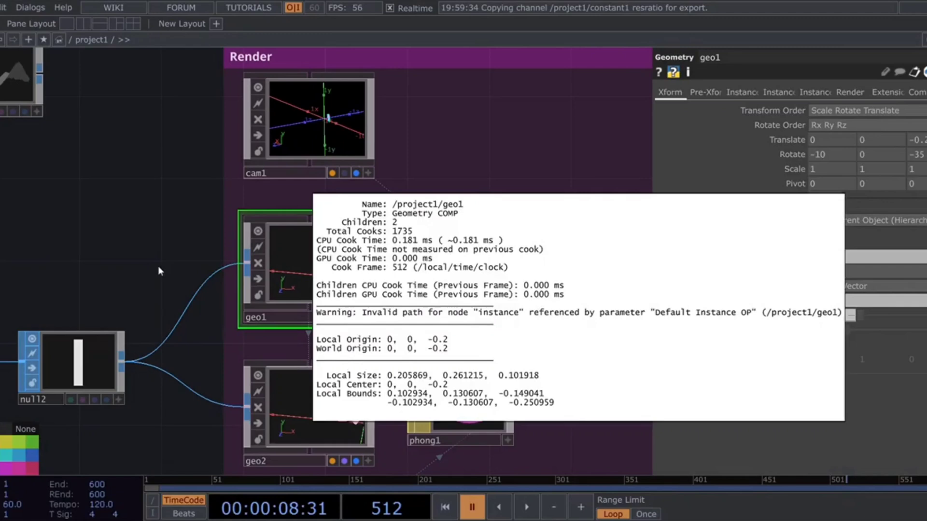
Step: Assign the instances CHOP as the Default Instance OP of geo1
left_click(735, 92)
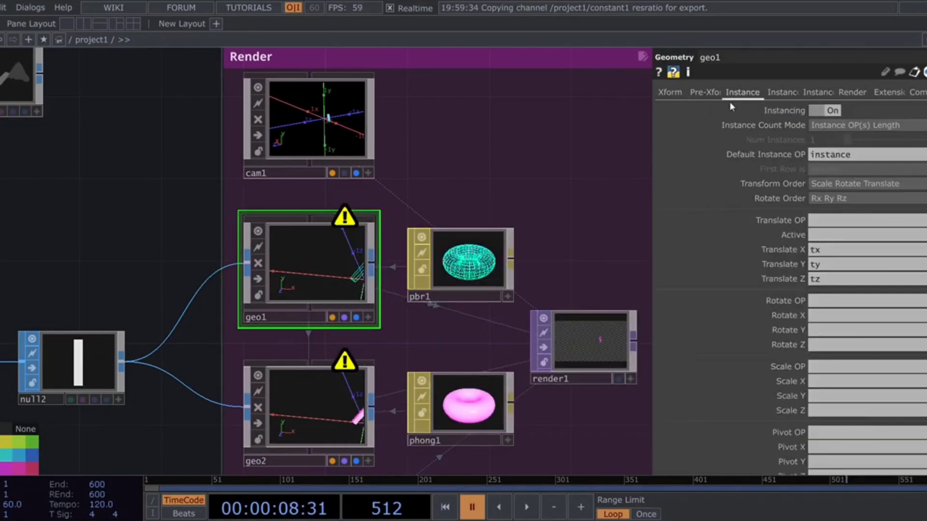
left_click_drag(130, 240, 260, 261)
middle_click_drag(101, 210, 113, 220)
scroll(113, 220, "down", 3)
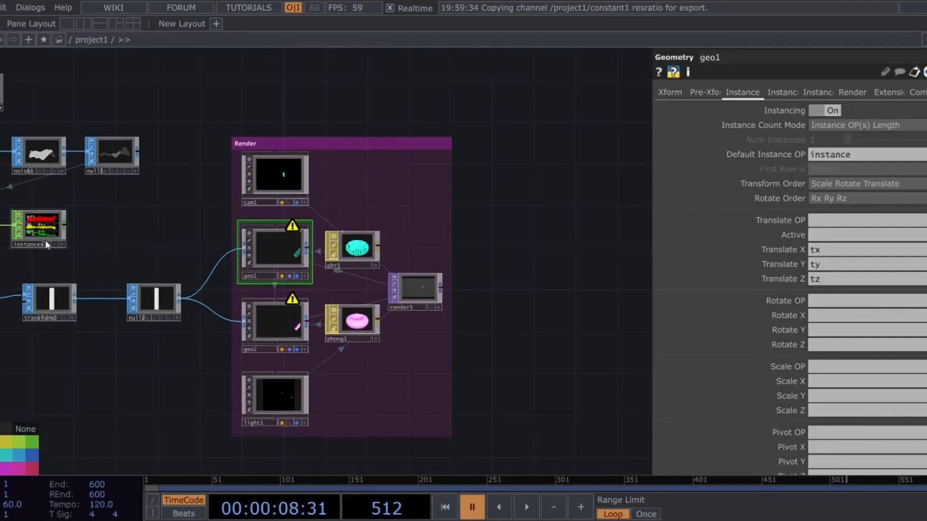
scroll(35, 266, "up", 3)
left_click_drag(57, 233, 840, 154)
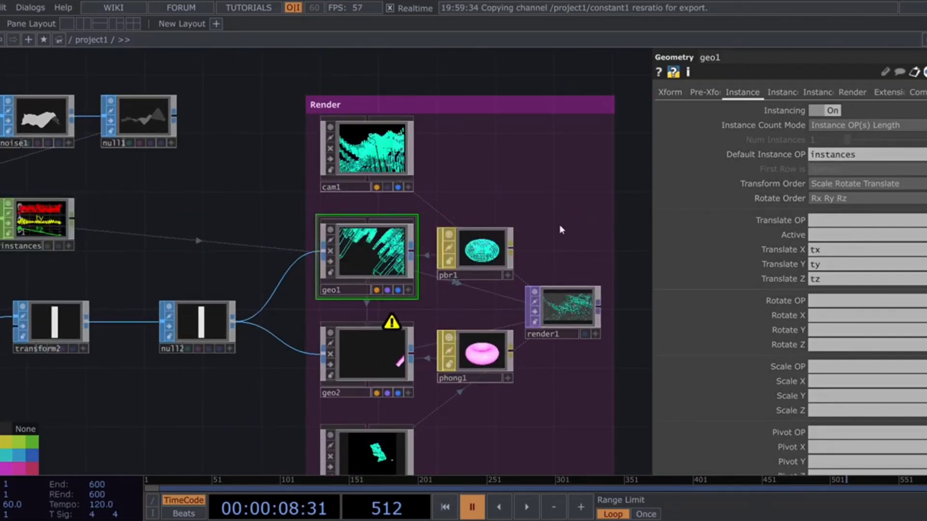
Step: Set geo2's Default Instance OP to the instances CHOP as well
left_click(370, 348)
left_click_drag(142, 233, 175, 238)
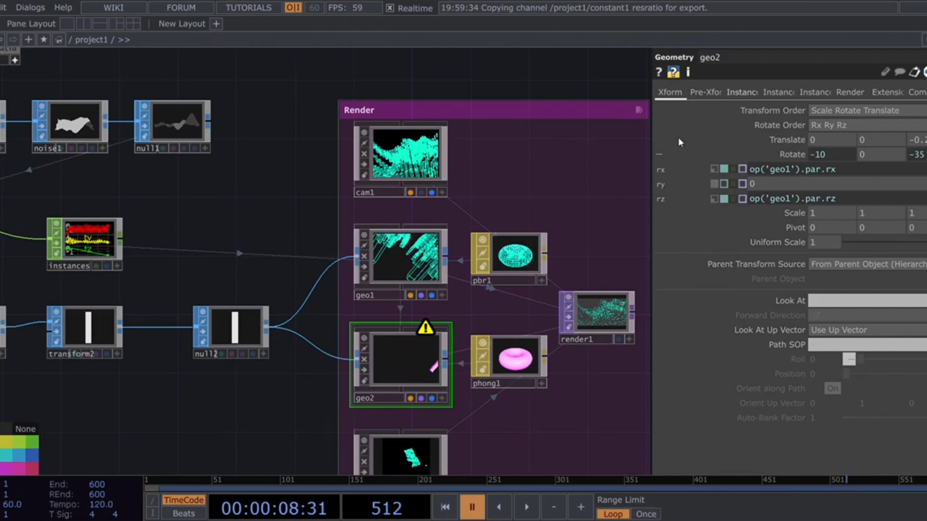
left_click(743, 92)
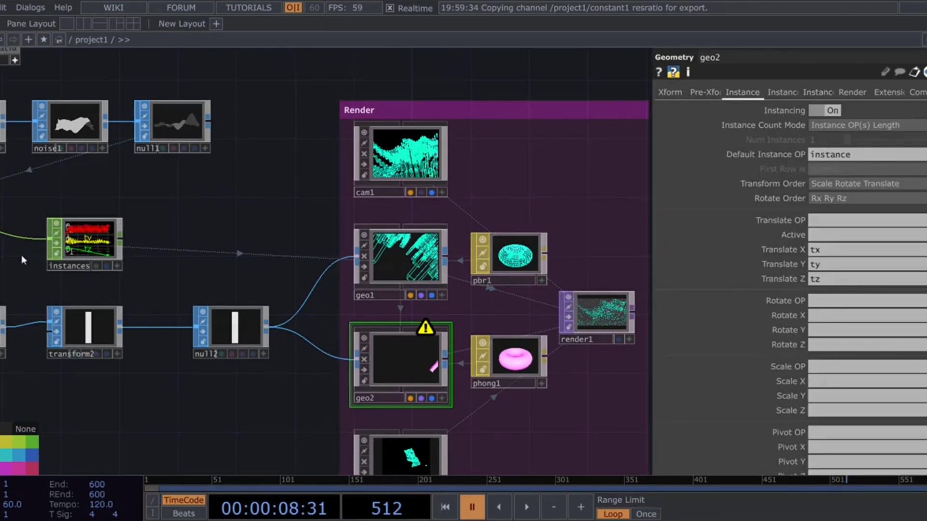
left_click_drag(72, 244, 825, 159)
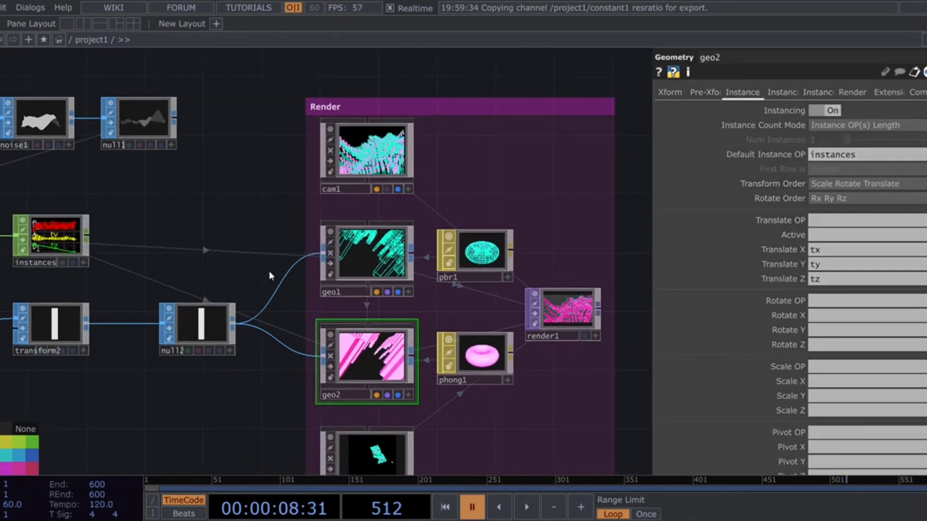
Step: Review geo1's transform parameters and the pbr1 material's emit colour, deform and wireframe settings
scroll(51, 256, "up", 2)
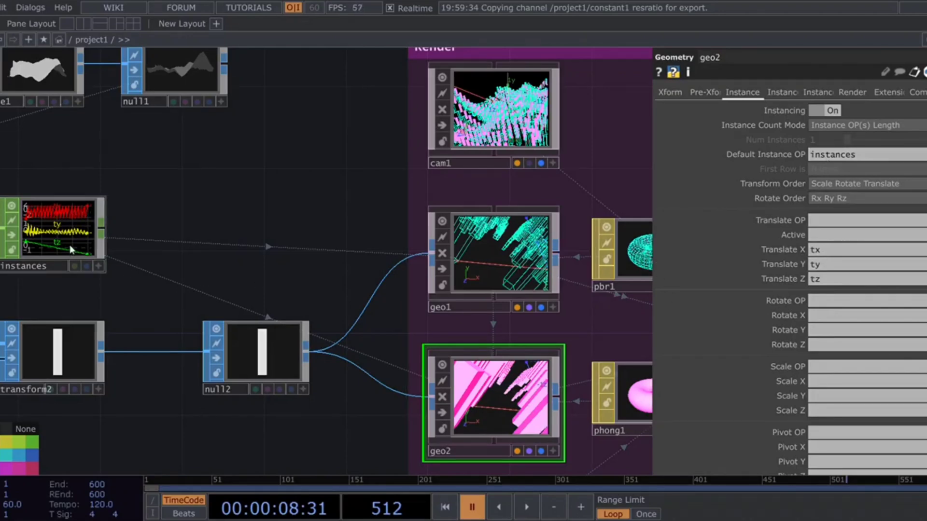
left_click_drag(316, 259, 182, 290)
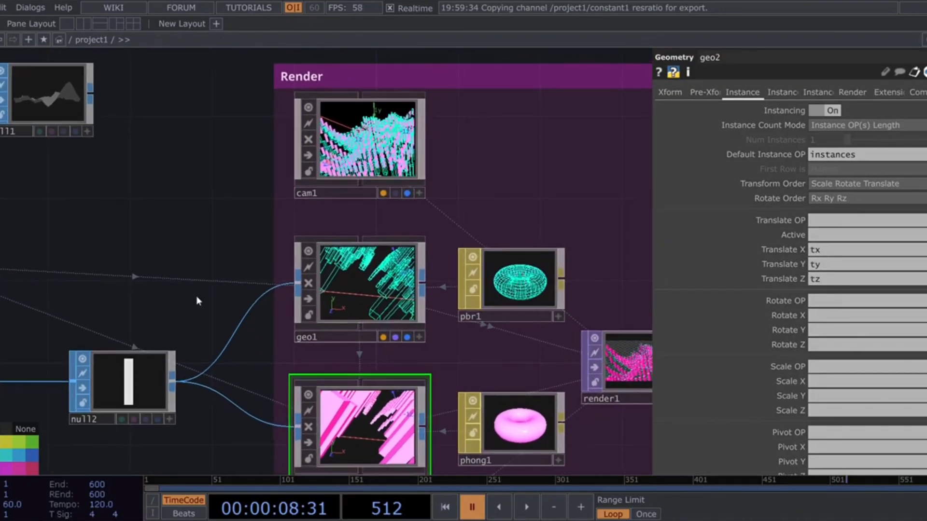
left_click(382, 279)
left_click(663, 96)
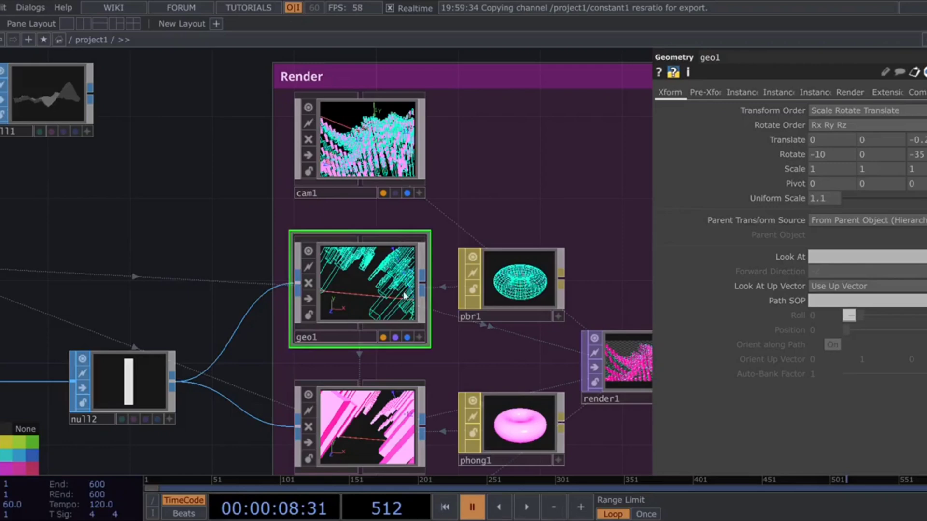
scroll(406, 296, "up", 3)
scroll(140, 291, "down", 2)
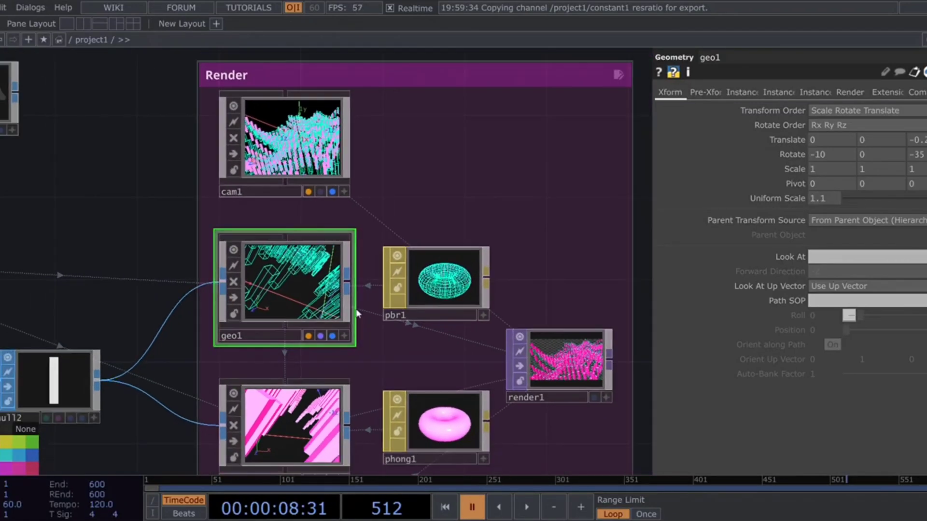
left_click(444, 280)
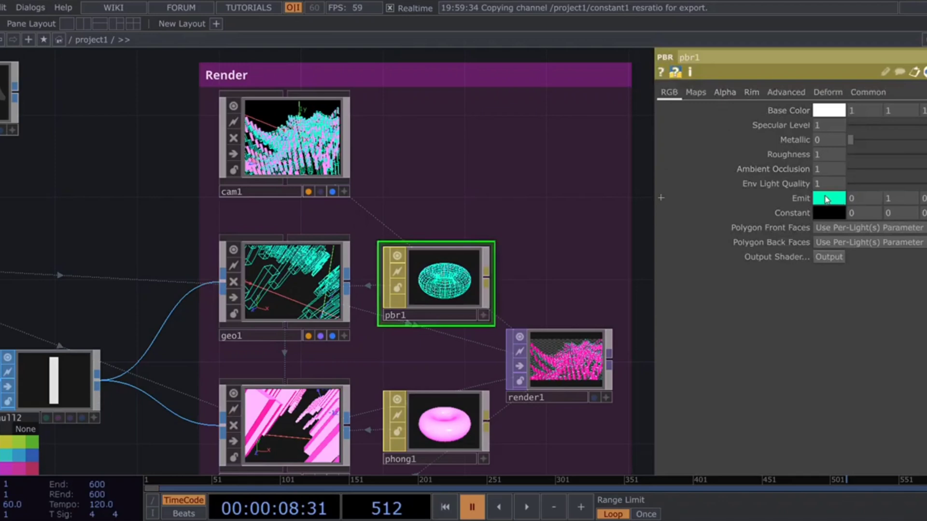
left_click(827, 92)
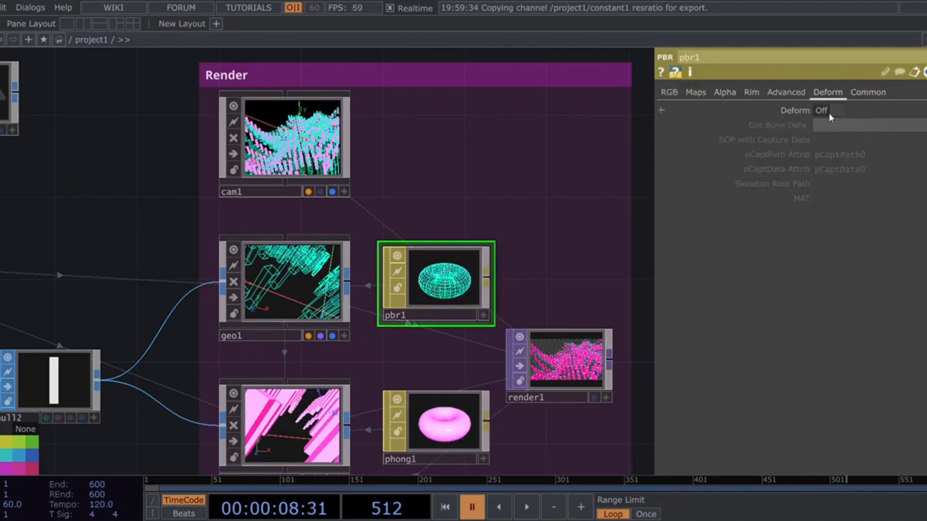
left_click(864, 93)
scroll(797, 315, "down", 1)
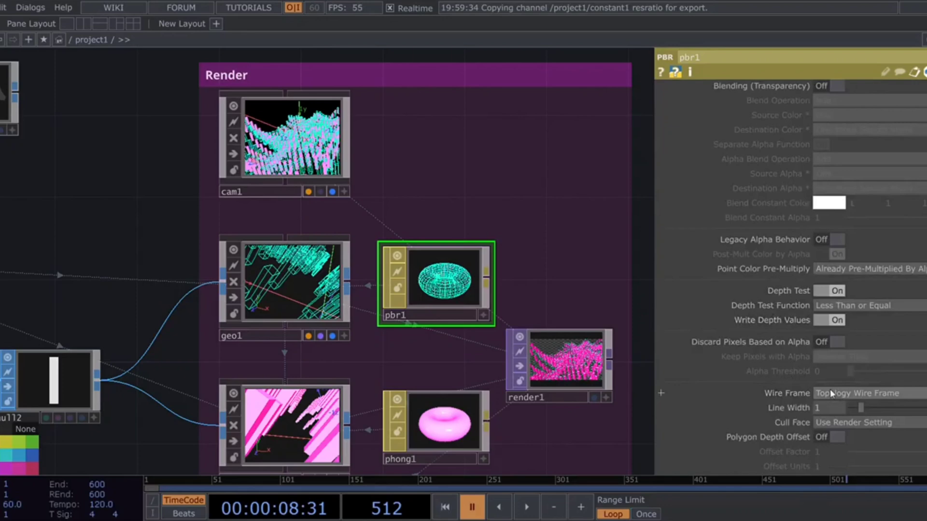
Step: Compare geo2's rotation expressions with geo1's transform, and check the phong1 material's emit colour
left_click(285, 381)
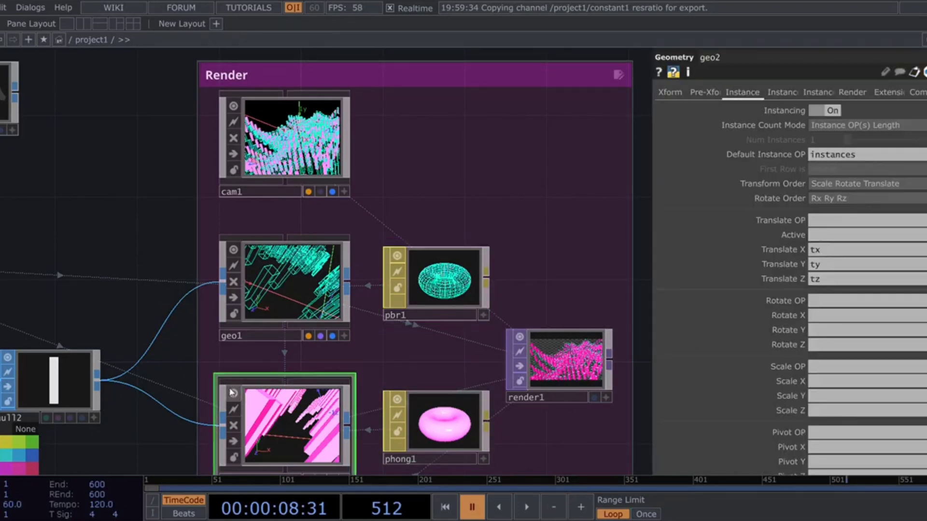
left_click_drag(161, 358, 147, 268)
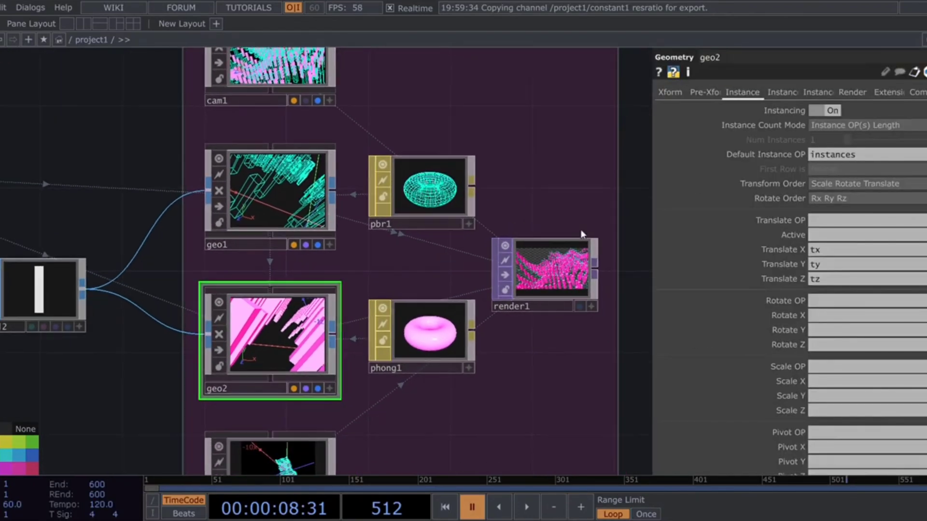
left_click(669, 93)
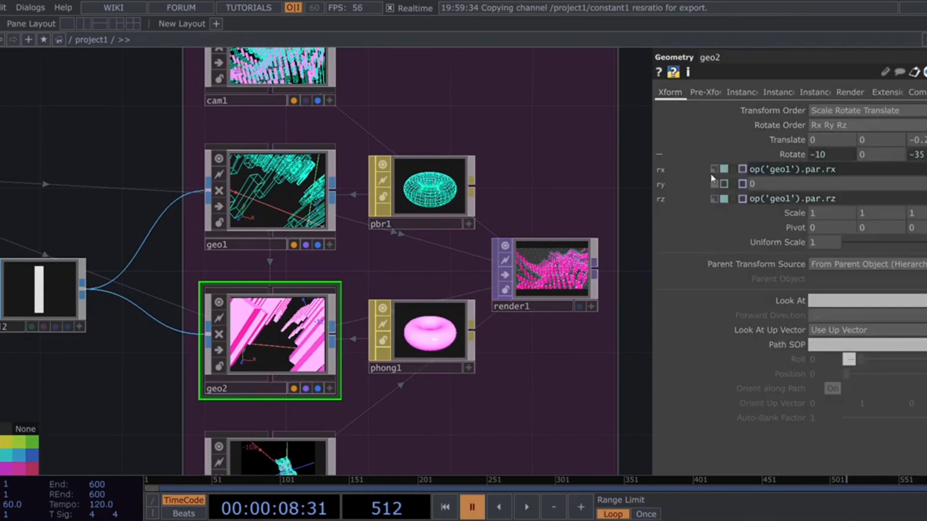
left_click(298, 200)
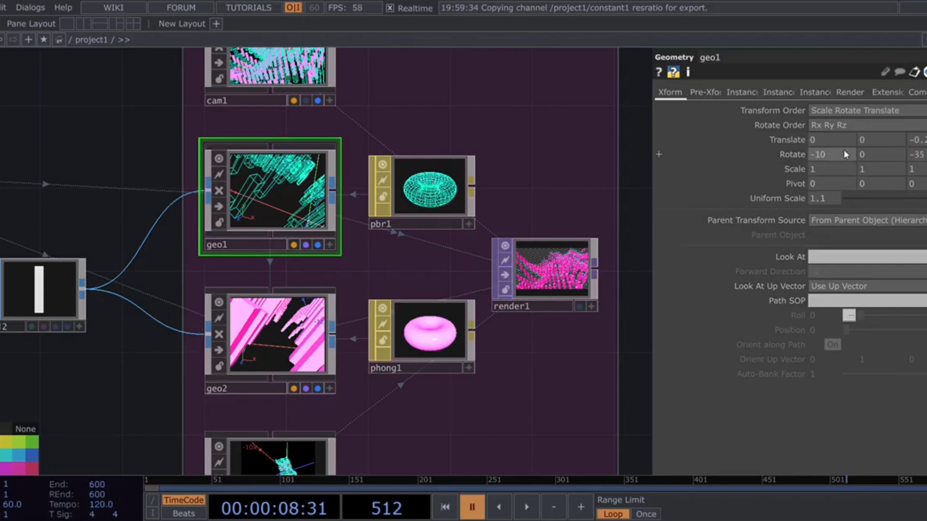
left_click(270, 338)
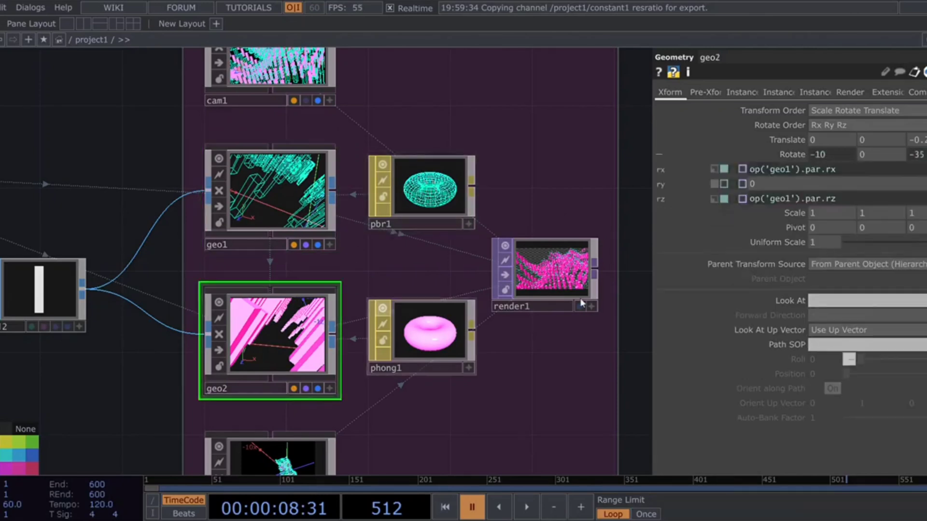
left_click(435, 343)
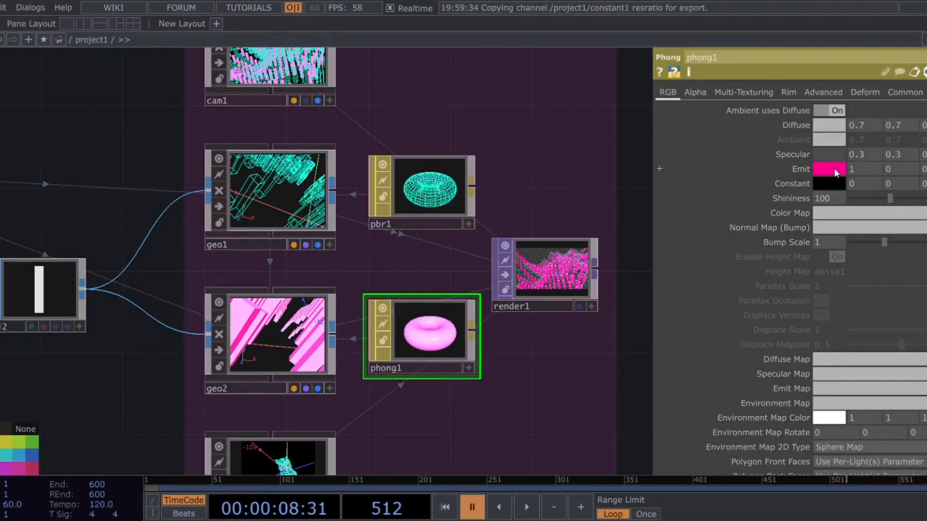
Step: Examine light1's transform, light type and shadow type, including a view of only its non-default parameters
left_click_drag(150, 346, 116, 282)
left_click(309, 327)
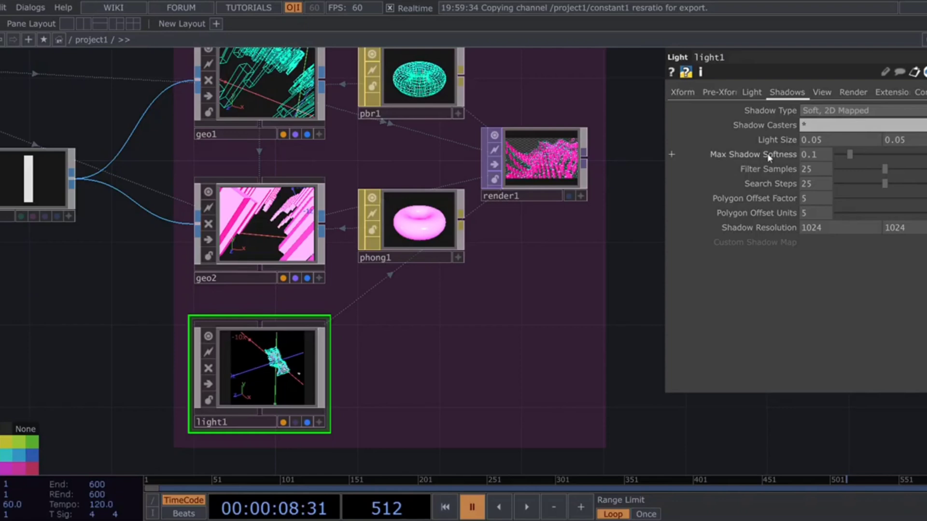
left_click(683, 91)
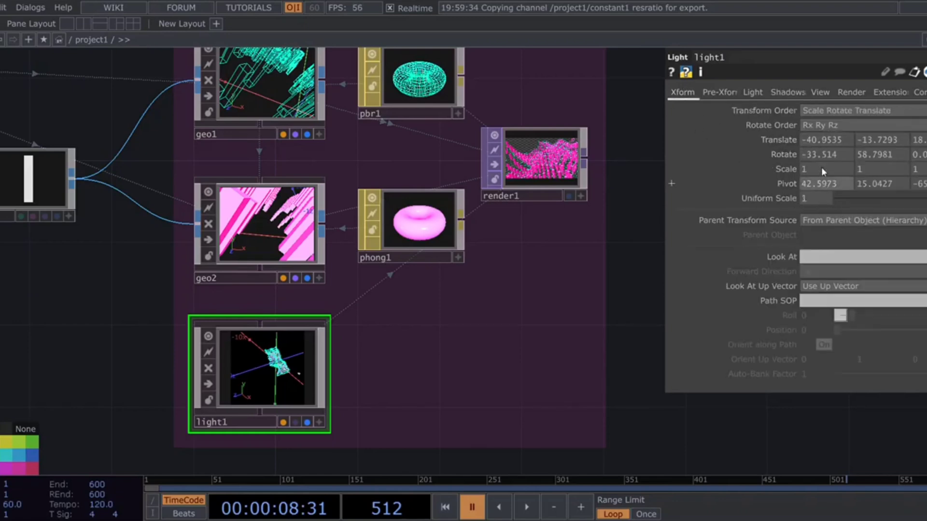
left_click(755, 94)
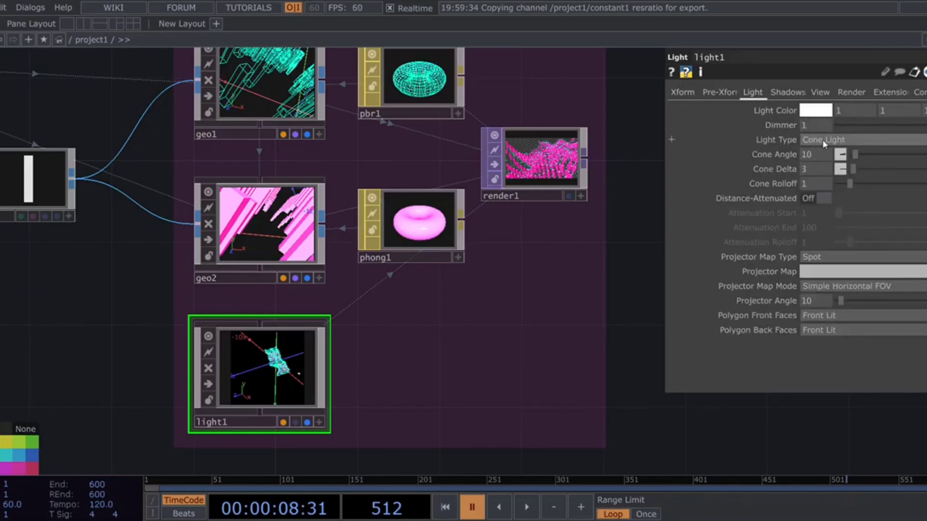
left_click(924, 72)
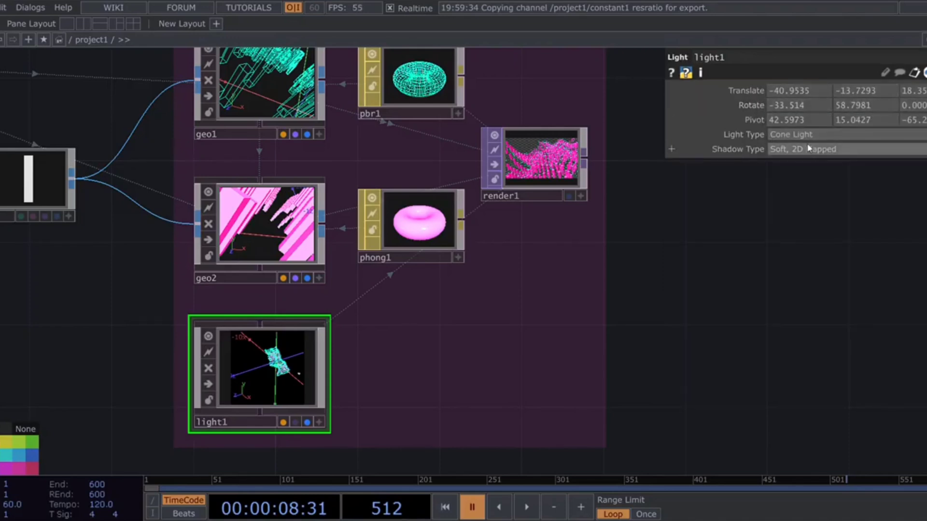
left_click_drag(790, 281, 776, 362)
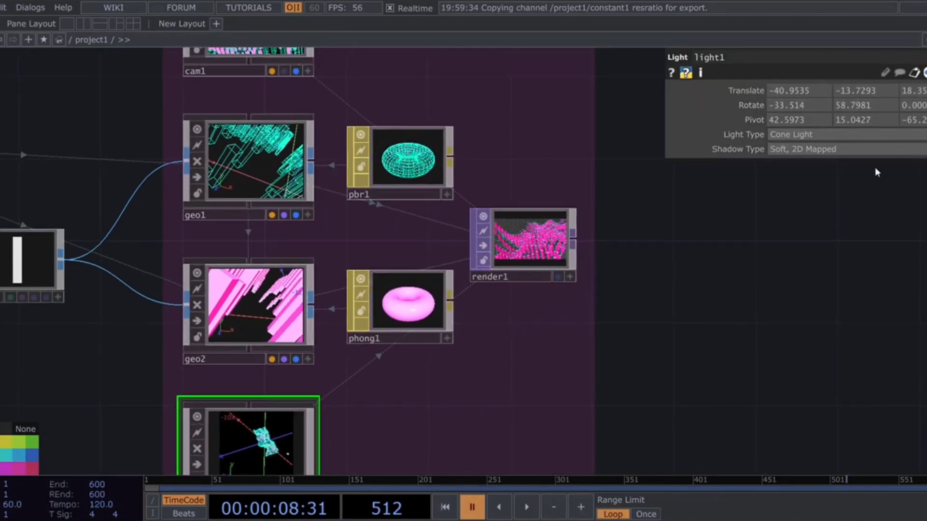
left_click(924, 72)
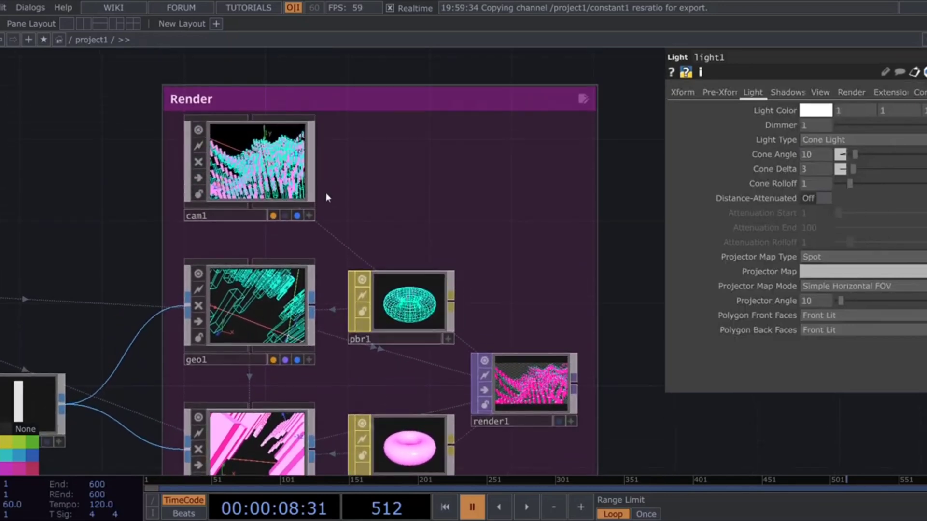
Step: Check cam1's non-default translate, rotate and pivot values, and inspect the render1 image up close
left_click(301, 179)
left_click(923, 71)
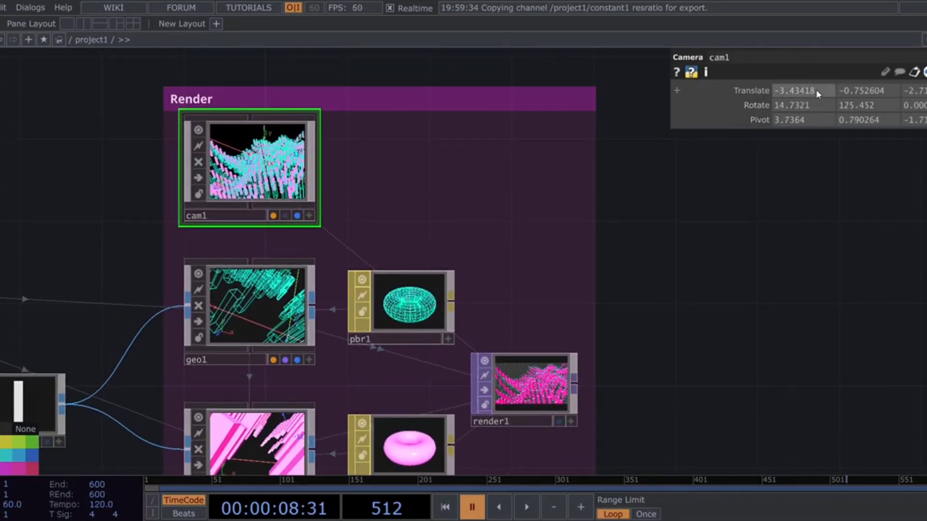
left_click_drag(850, 184, 790, 222)
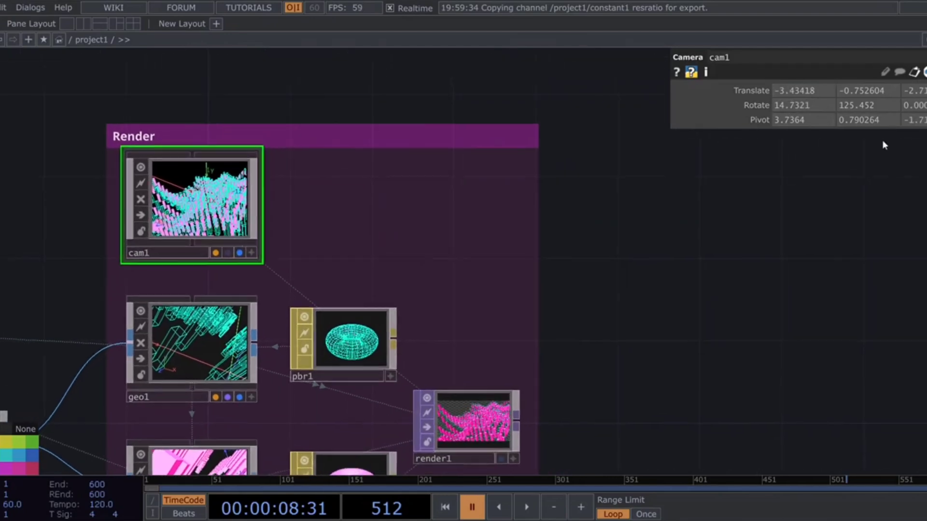
left_click_drag(730, 256, 640, 203)
scroll(640, 203, "down", 3)
left_click_drag(607, 257, 551, 218)
scroll(415, 279, "up", 3)
scroll(415, 278, "up", 5)
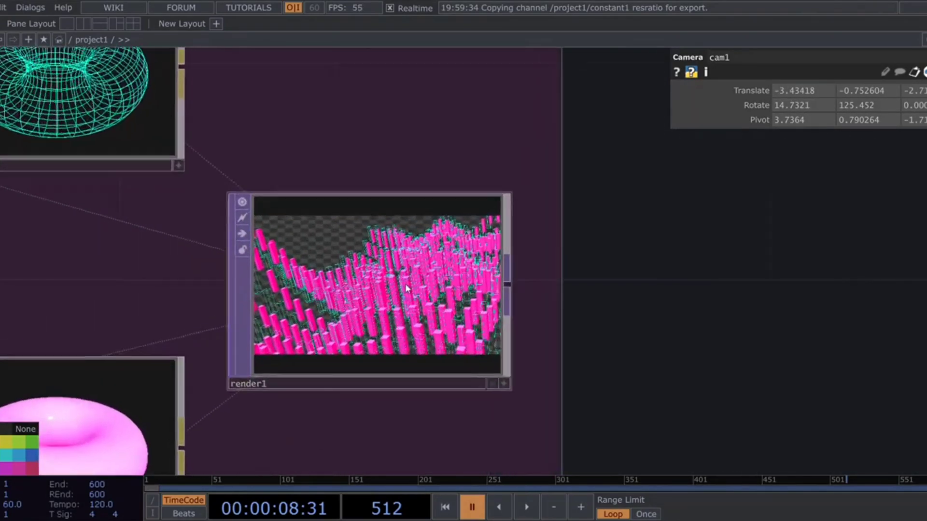
scroll(400, 281, "down", 4)
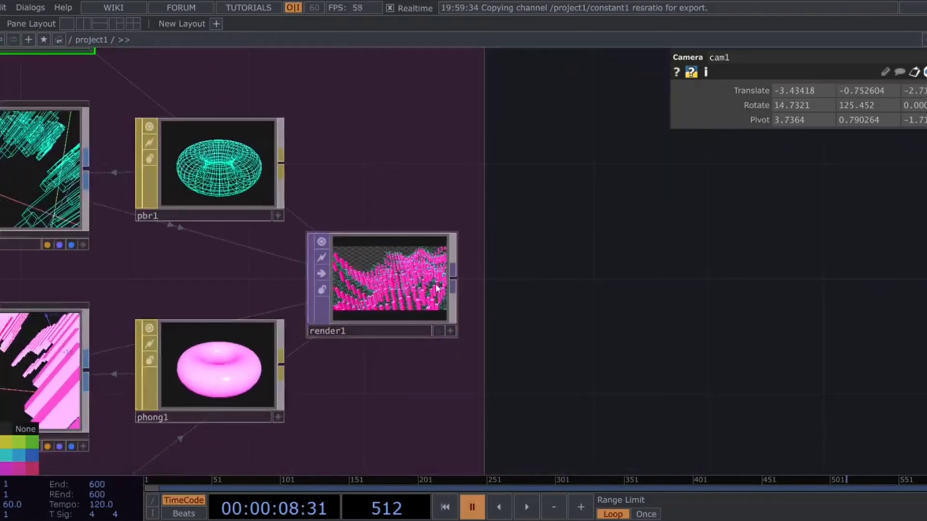
scroll(554, 316, "down", 5)
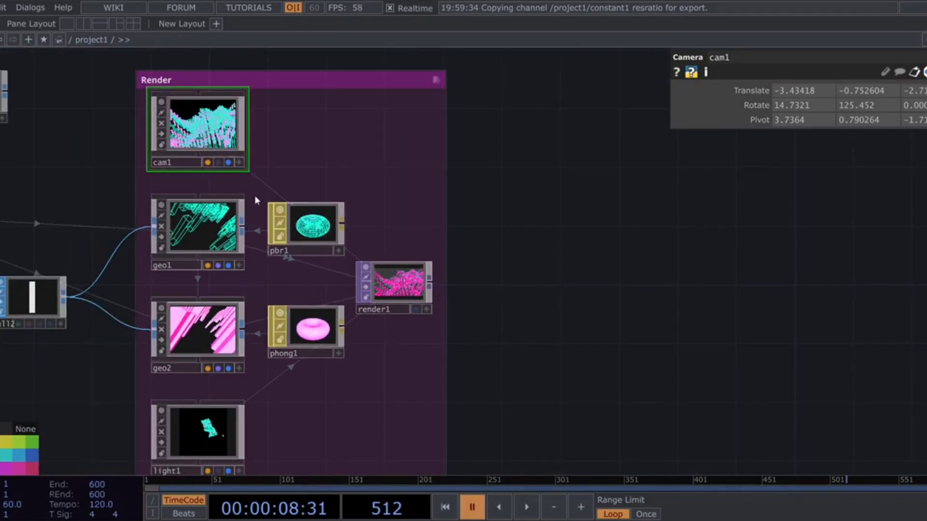
left_click_drag(508, 213, 467, 226)
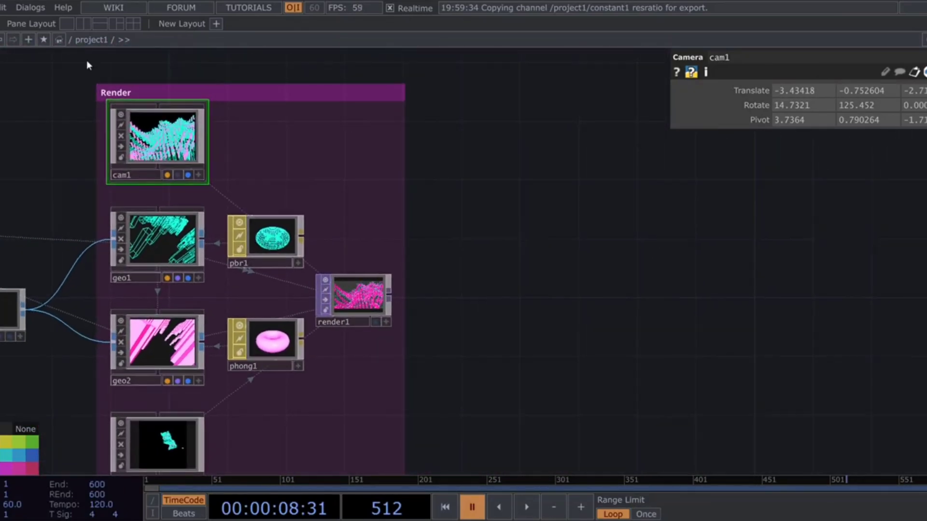
Step: Add the feedback component from the palette's ImageFilters to the network and connect render1's output to it
left_click(1, 24)
left_click_drag(836, 301, 569, 312)
scroll(23, 317, "down", 3)
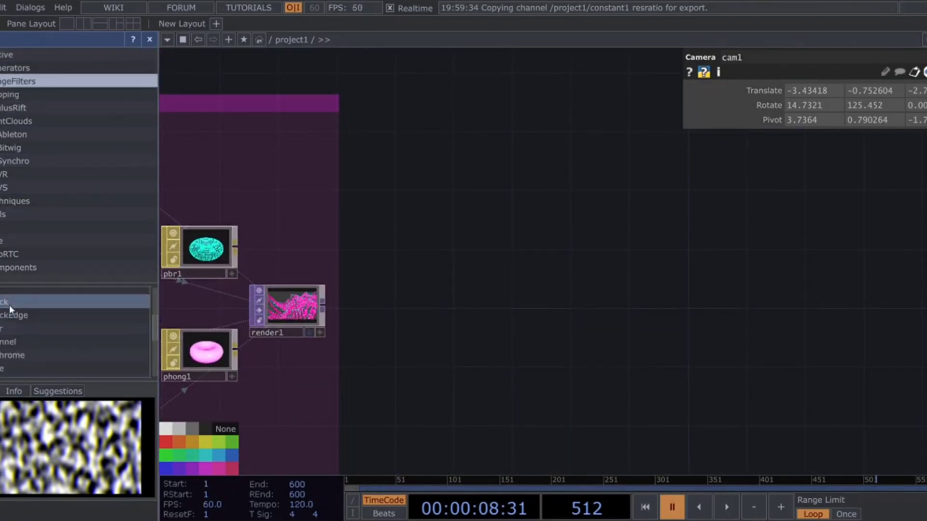
left_click_drag(9, 303, 462, 302)
scroll(459, 301, "up", 3)
left_click_drag(268, 309, 430, 251)
left_click_drag(534, 280, 451, 259)
Step: Add the rgbaDelay component from the palette after feedback, connect feedback's output to it, and align the two nodes
scroll(51, 337, "down", 4)
left_click_drag(43, 304, 592, 302)
left_click_drag(477, 231, 558, 240)
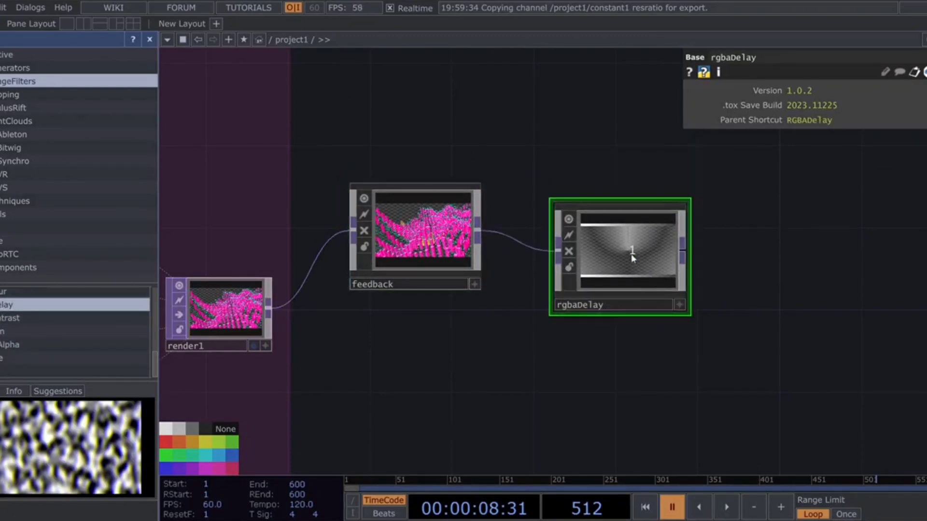
left_click_drag(650, 262, 630, 241)
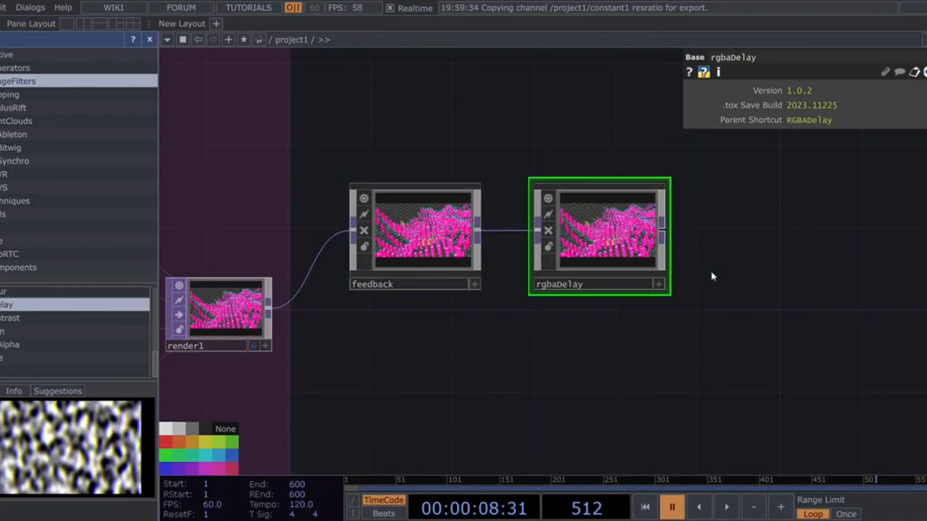
left_click_drag(772, 274, 632, 274)
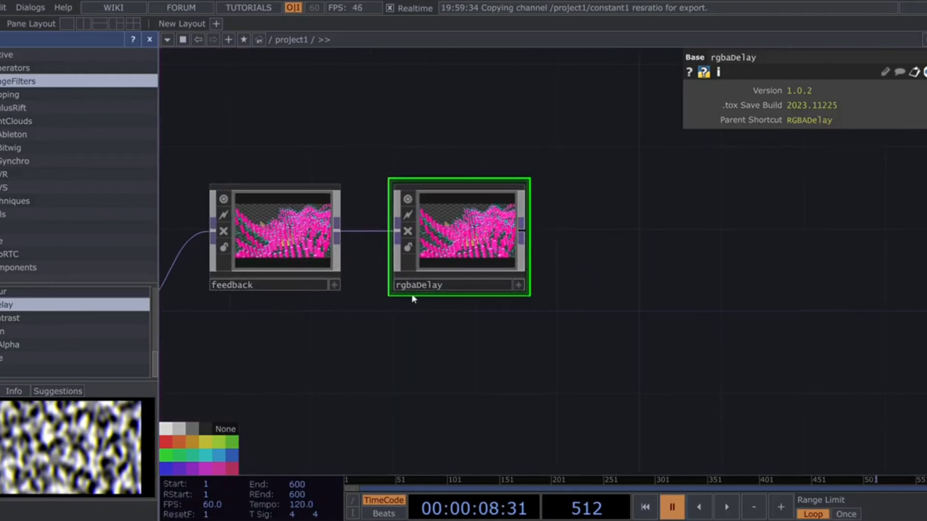
Step: Add a Level operator after rgbaDelay and a Composite operator after level1, and close the palette
left_click(611, 235)
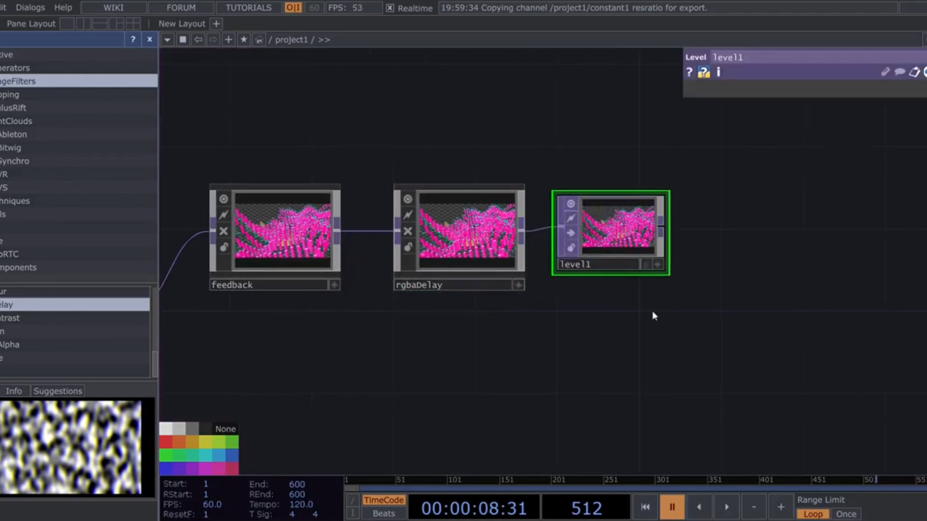
left_click_drag(653, 310, 661, 304)
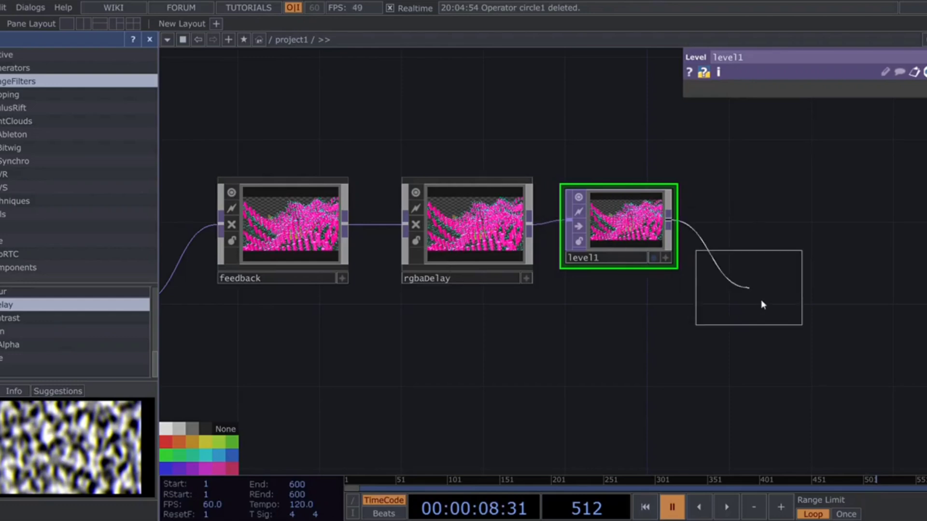
left_click(784, 327)
left_click(149, 40)
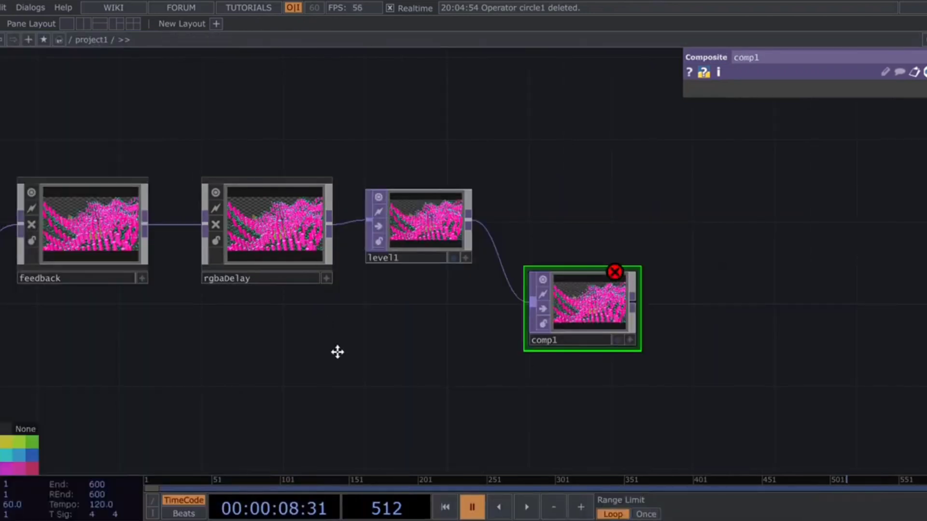
Step: Connect render1's output to comp1 as its second input
left_click_drag(337, 352, 410, 324)
scroll(409, 324, "down", 3)
left_click_drag(135, 285, 555, 289)
left_click_drag(585, 354, 568, 349)
scroll(568, 349, "up", 2)
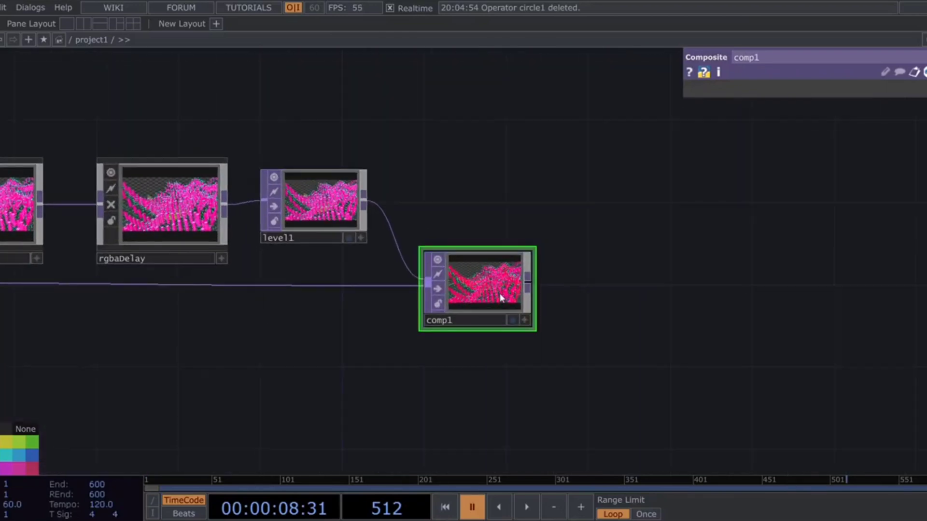
Step: Set comp1's operation to Negate and play the timeline to check the composited image up close
key("p")
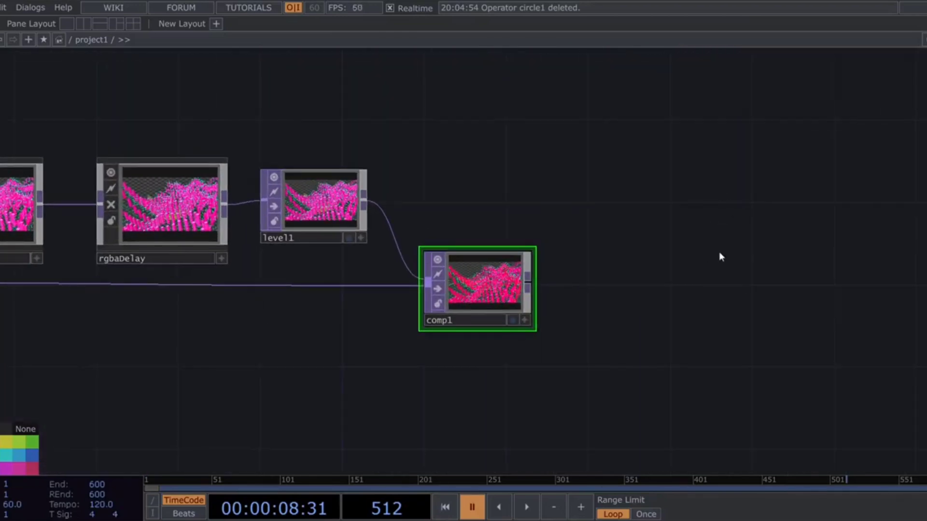
key("p")
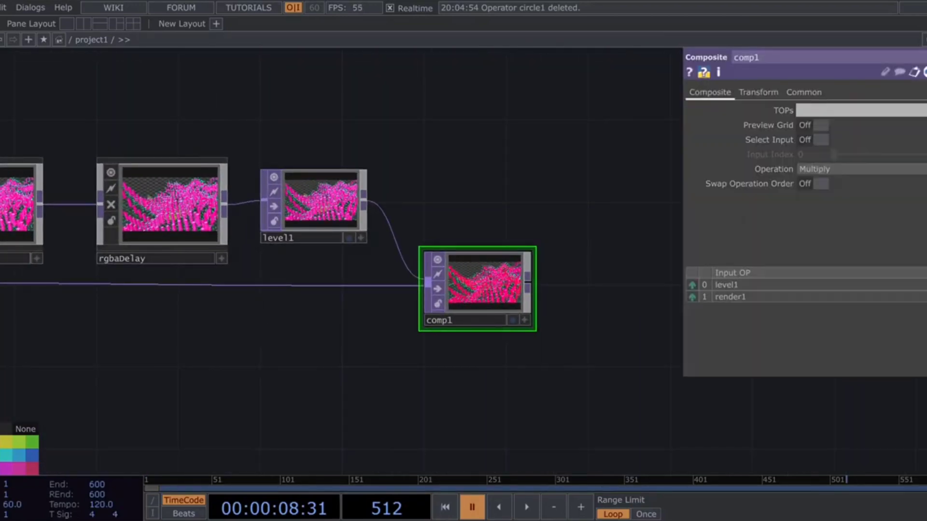
left_click(823, 170)
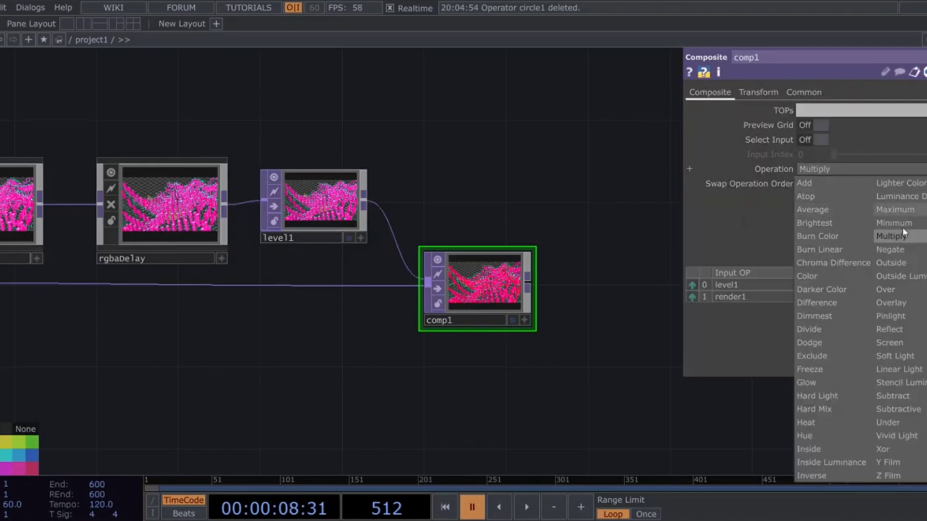
left_click(892, 249)
scroll(502, 314, "up", 5)
key("space")
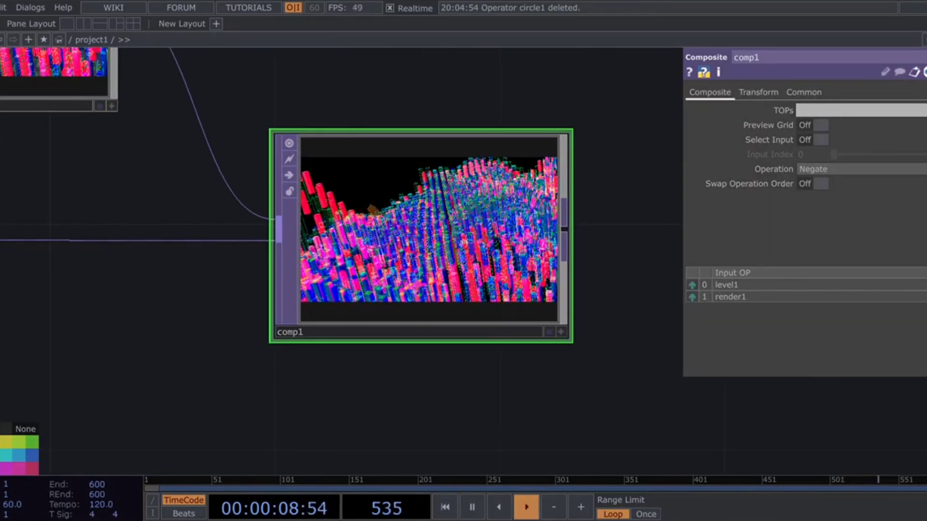
scroll(458, 227, "up", 5)
scroll(452, 215, "down", 7)
key("space")
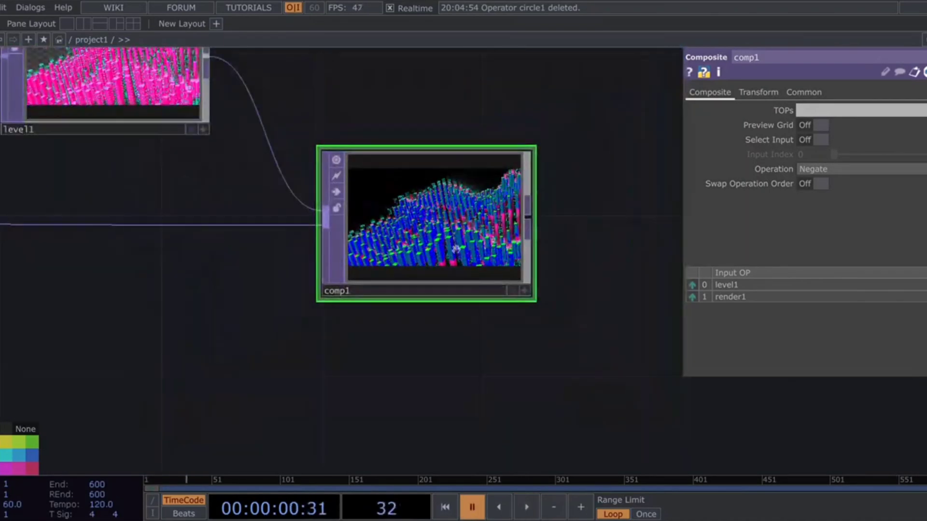
scroll(322, 359, "down", 6)
Step: Add a second Level operator fed by comp1's output
left_click_drag(278, 360, 173, 368)
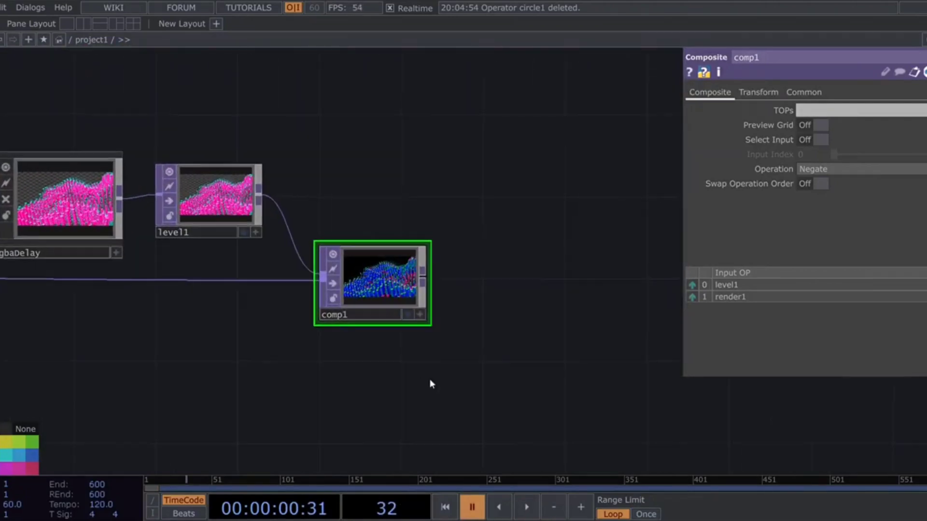
left_click_drag(430, 379, 204, 379)
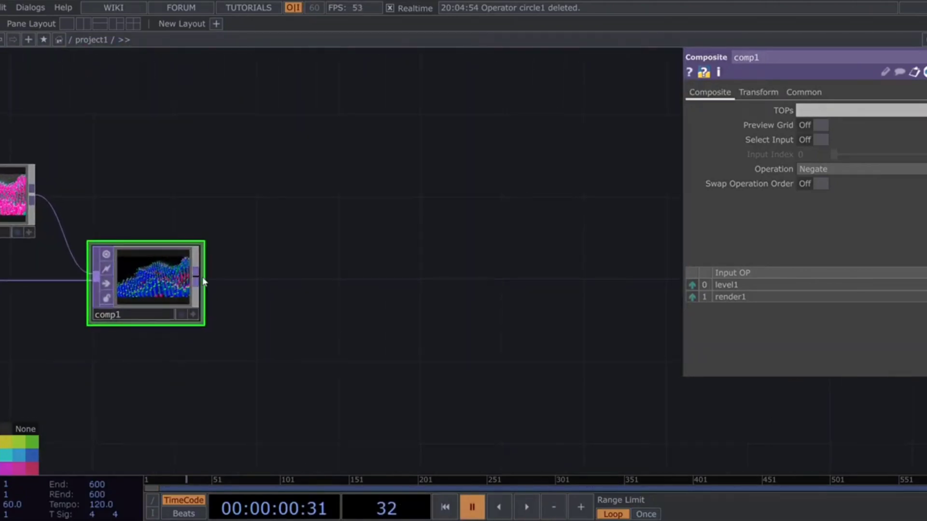
left_click(80, 312)
left_click(288, 290)
scroll(253, 384, "left", 2)
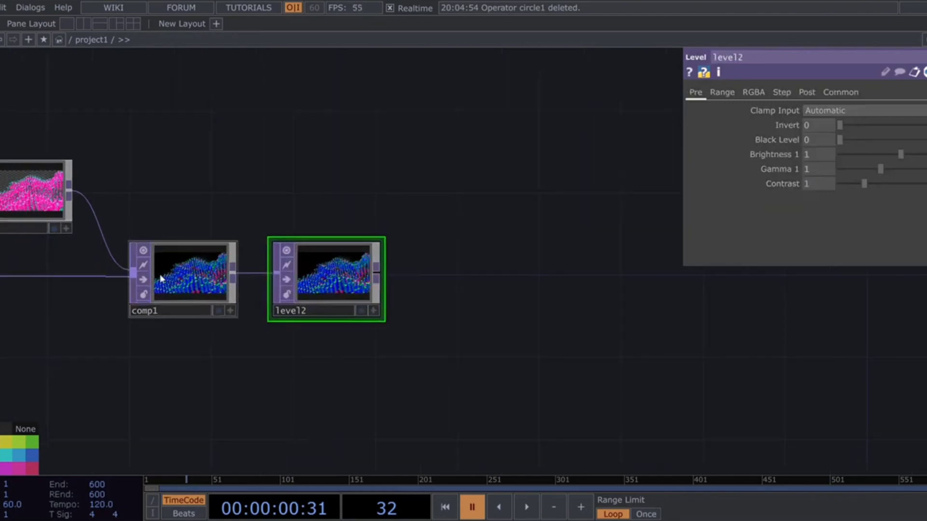
Step: Inspect the level1, comp1 and level2 images up close, including comp1's composite parameters
scroll(160, 274, "up", 5)
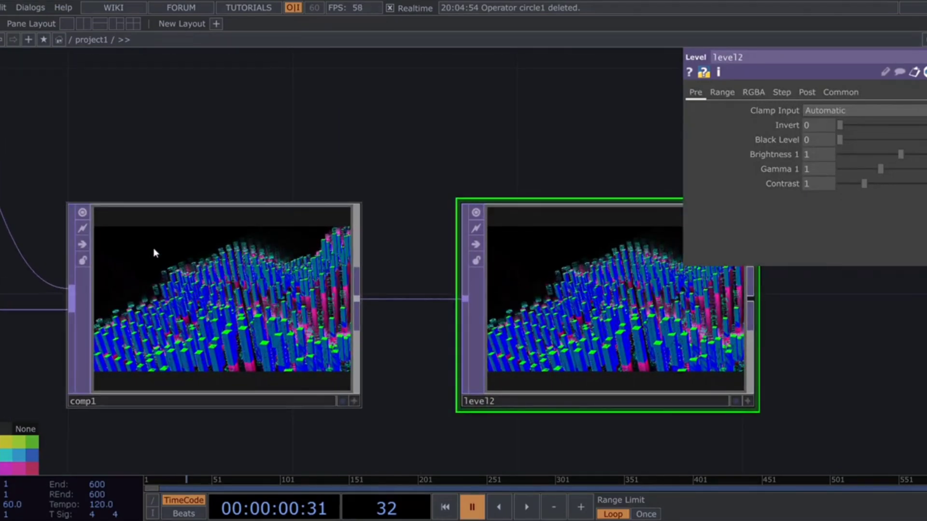
scroll(154, 247, "down", 3)
left_click_drag(144, 196, 406, 173)
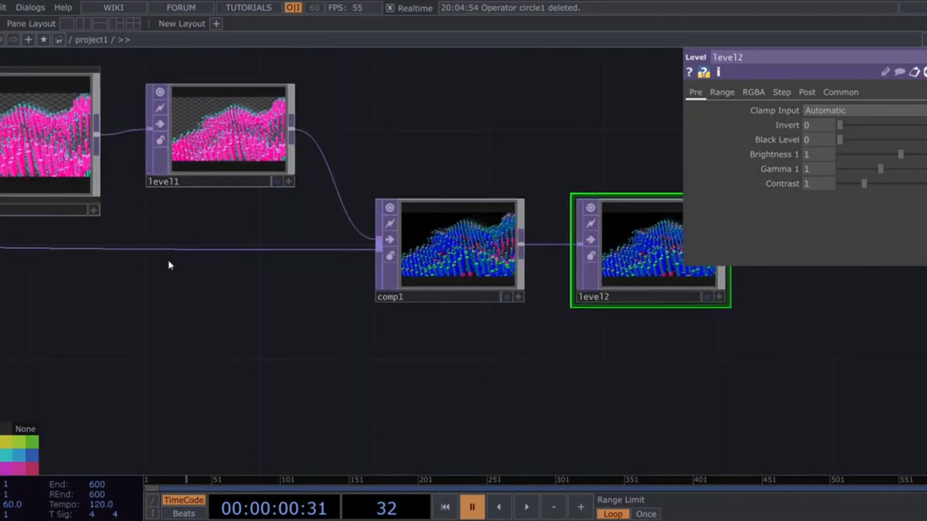
left_click(420, 268)
scroll(436, 386, "right", 4)
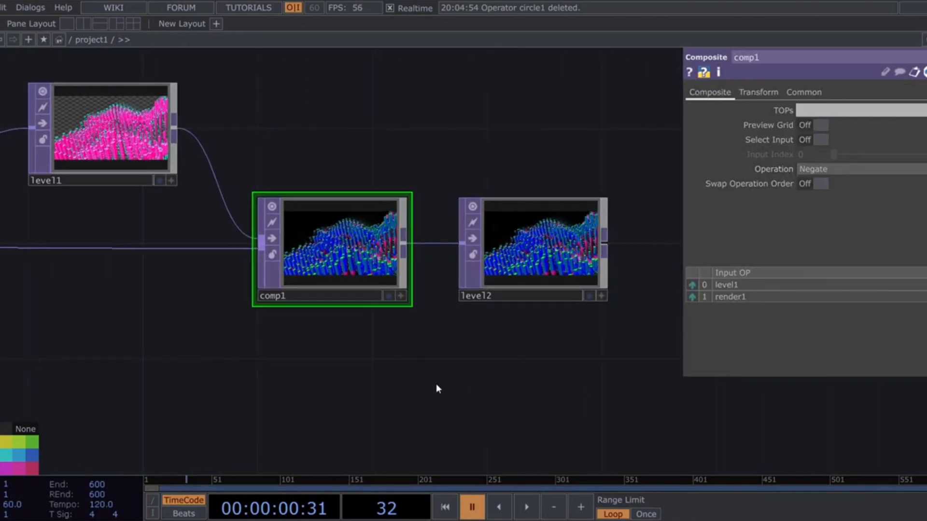
scroll(519, 244, "up", 2)
scroll(430, 212, "up", 3)
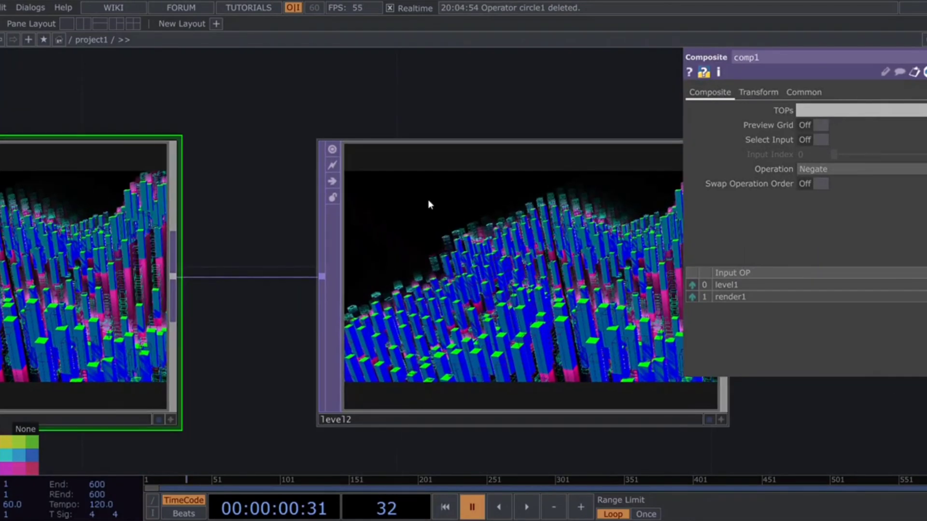
scroll(453, 268, "down", 3)
Step: Add a Transform operator after level2 with background color 0, 1, 0.7254, Comp Over Background Color on and Pre-Multiply RGB by Alpha off
left_click_drag(564, 362, 405, 395)
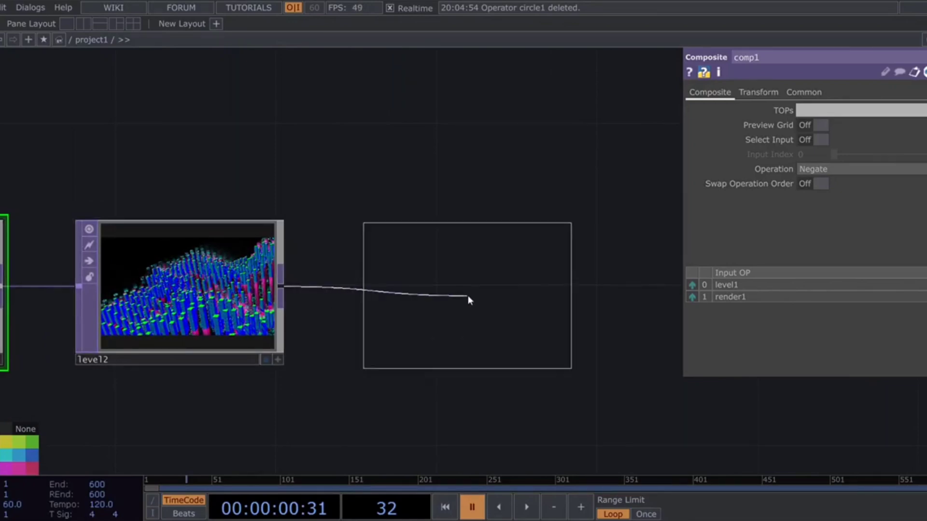
left_click(461, 293)
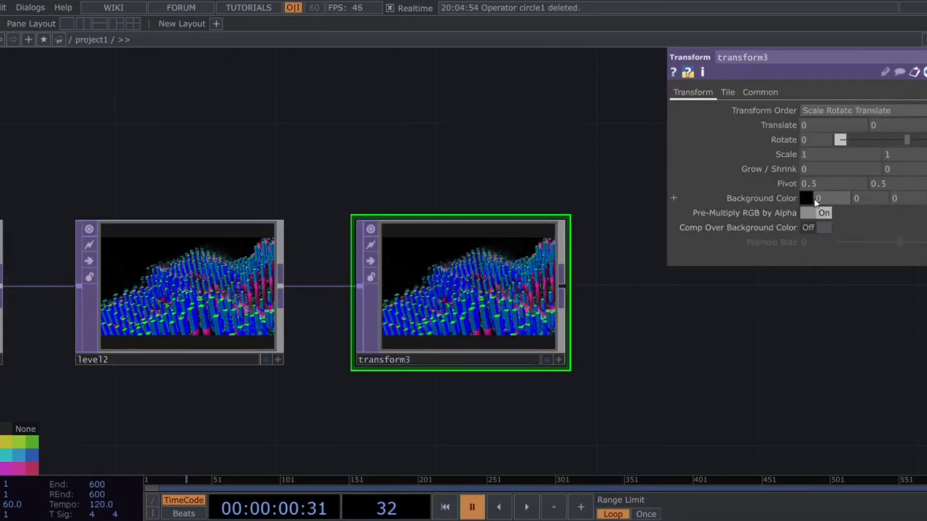
left_click(857, 137)
left_click(820, 228)
left_click(826, 213)
Step: Add a Null operator after transform3 and preview it as the network background with the timeline playing
left_click_drag(646, 343, 474, 368)
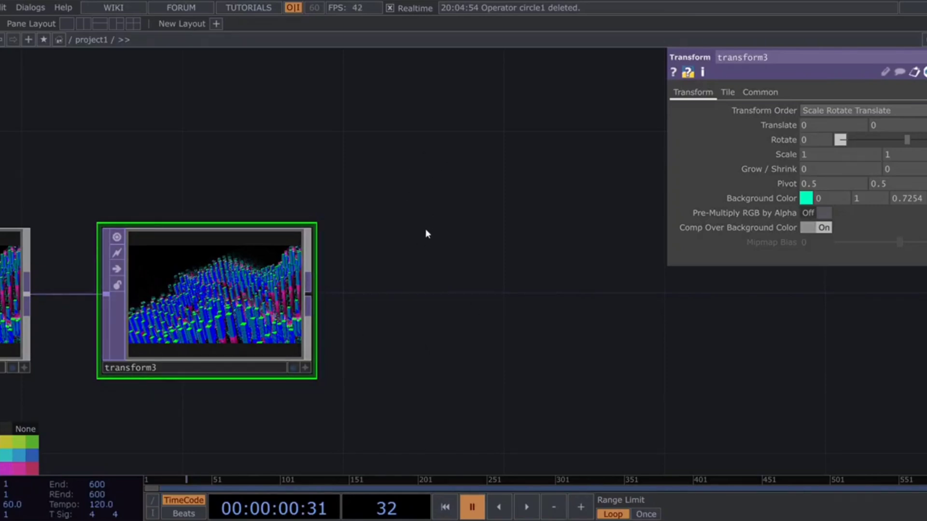
key("Tab")
left_click(528, 314)
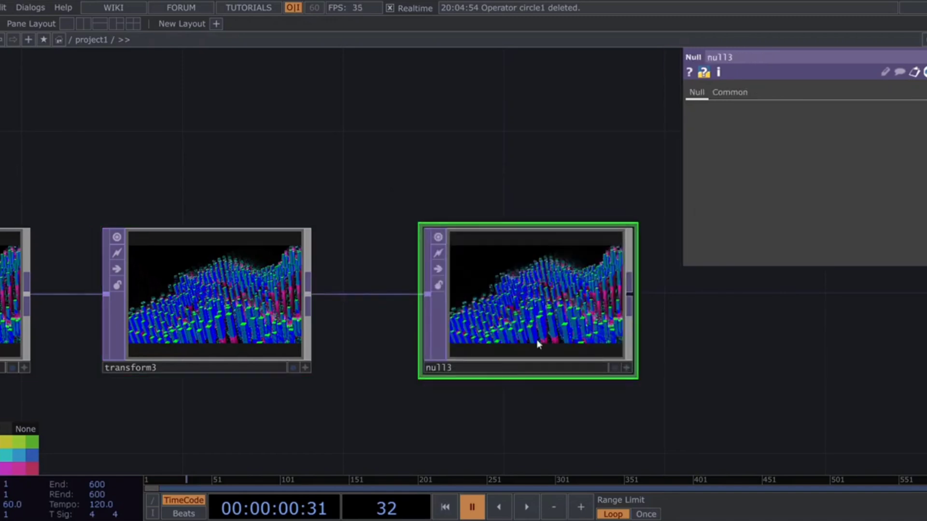
left_click(611, 370)
scroll(611, 371, "down", 4)
key("space")
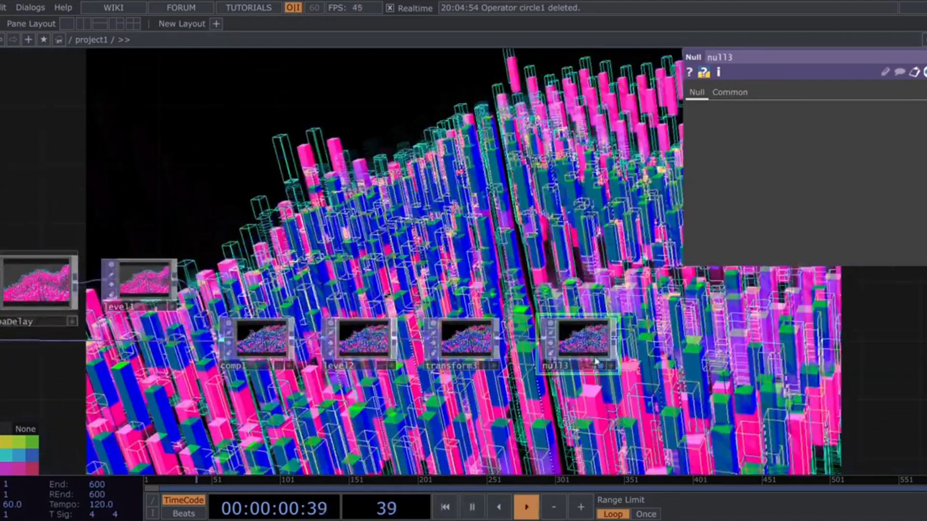
left_click_drag(498, 277, 488, 331)
scroll(311, 335, "up", 3)
scroll(312, 337, "up", 1)
key("space")
Step: Set level2's Brightness 1 to 1.23 and Contrast to 1.19, checking the look with the timeline playing
left_click(432, 357)
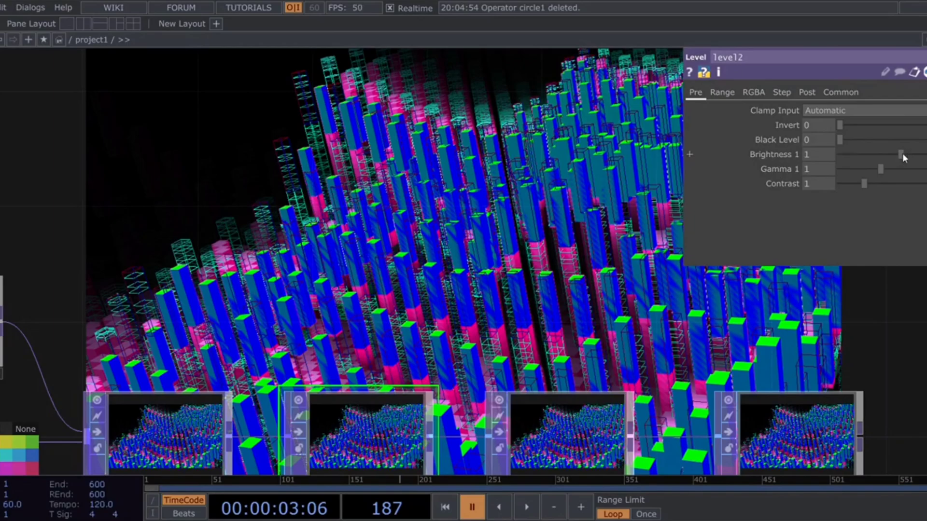
left_click_drag(901, 154, 919, 159)
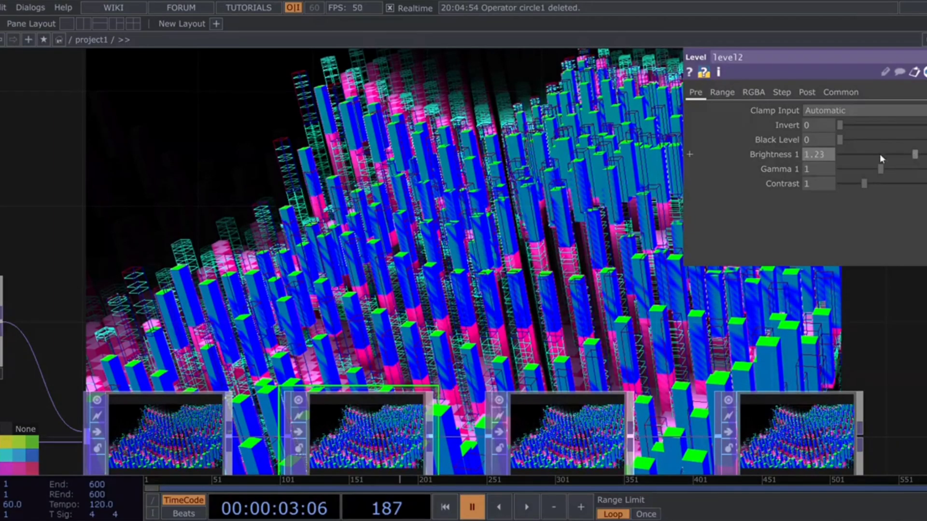
key("space")
key("space")
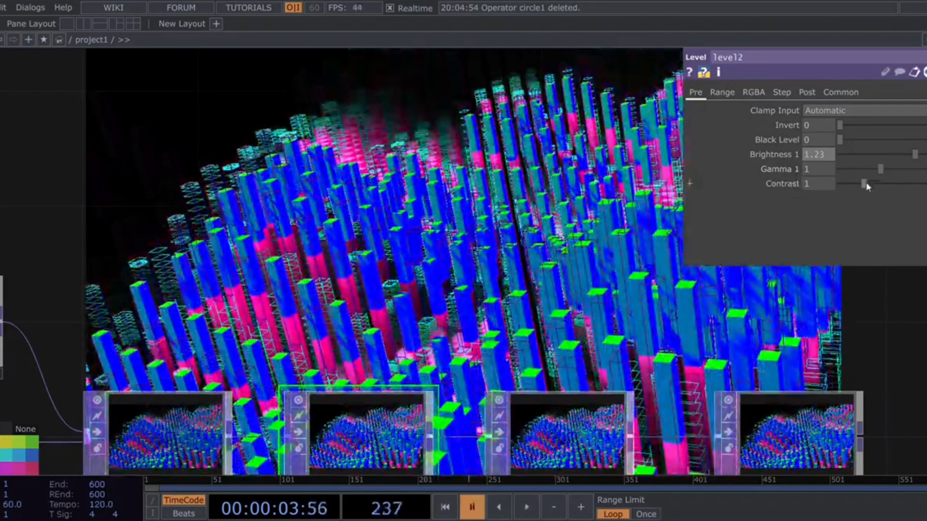
key("space")
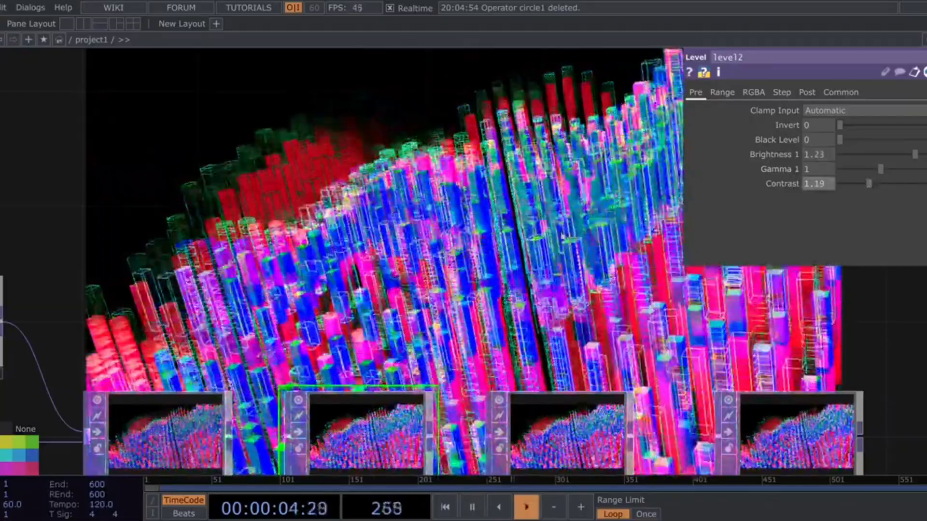